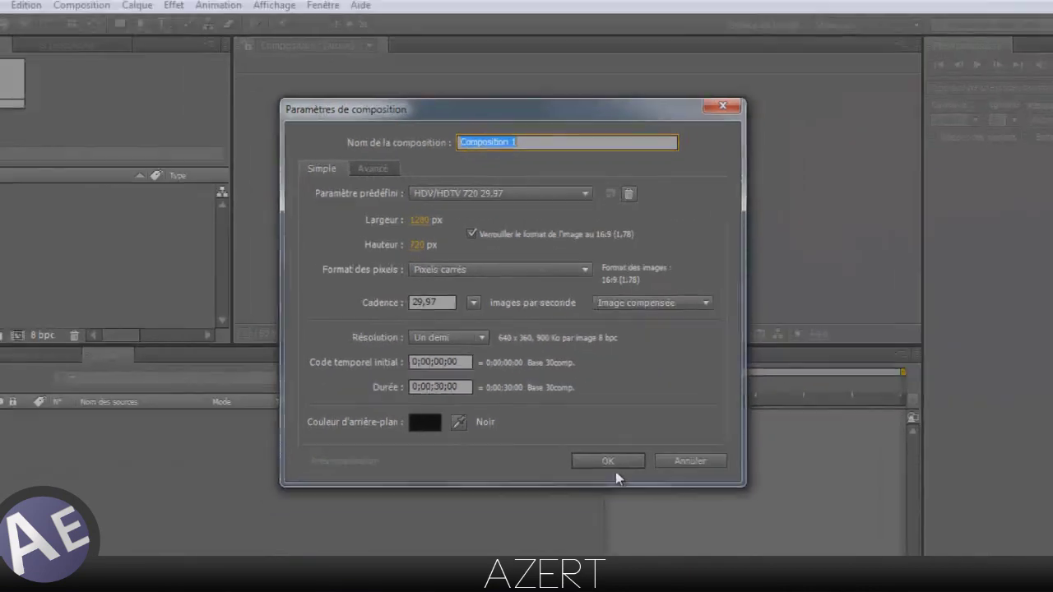
# Create the composition with the HDV/HDTV 720 29.97 preset and add the desktop clip 4FEED WDM.wmv to it as a layer.
pyautogui.click(668, 553)
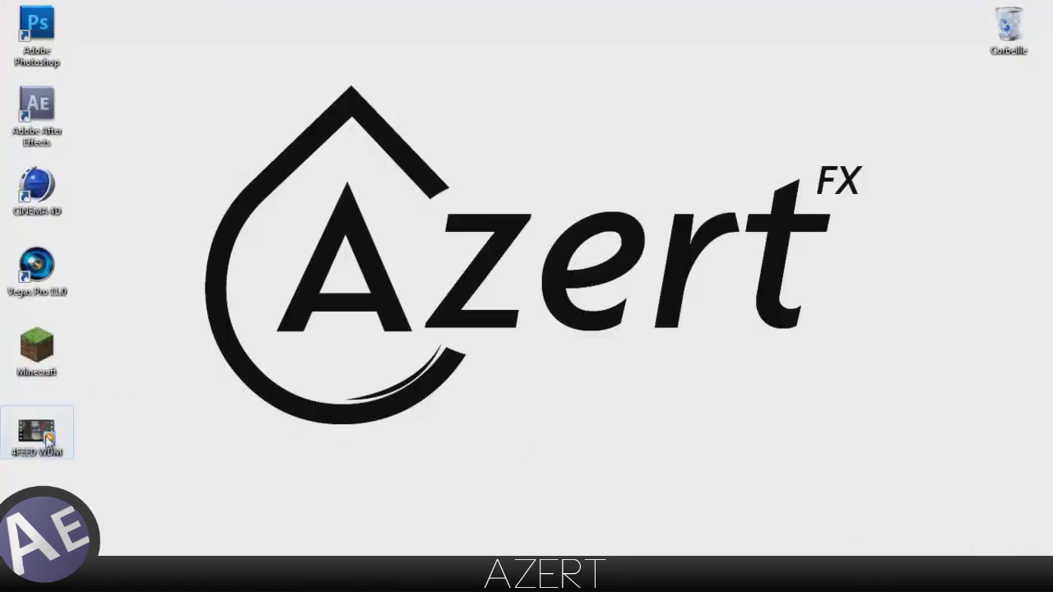
pyautogui.moveTo(45, 440); pyautogui.dragTo(134, 275)
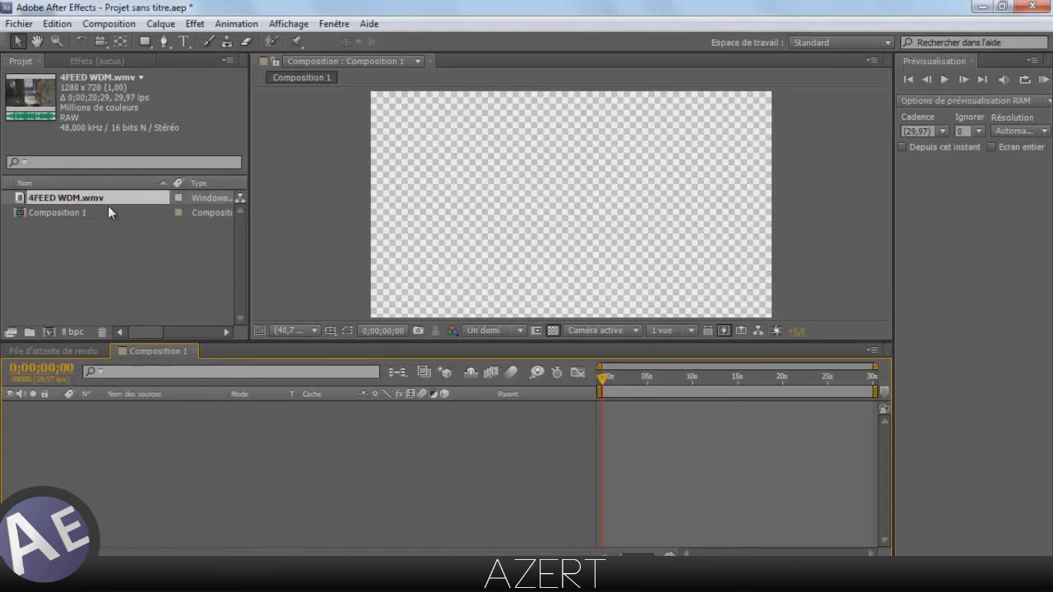
pyautogui.moveTo(99, 203); pyautogui.dragTo(570, 205)
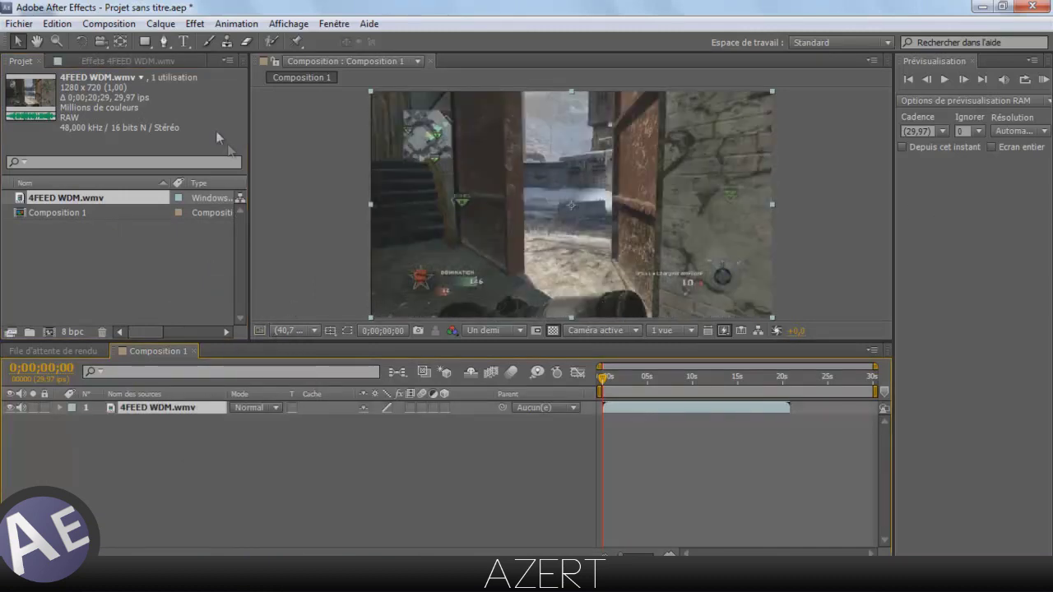
# Create an adjustment layer (Calque d'effets) above the 4FEED WDM.wmv clip.
pyautogui.click(197, 24)
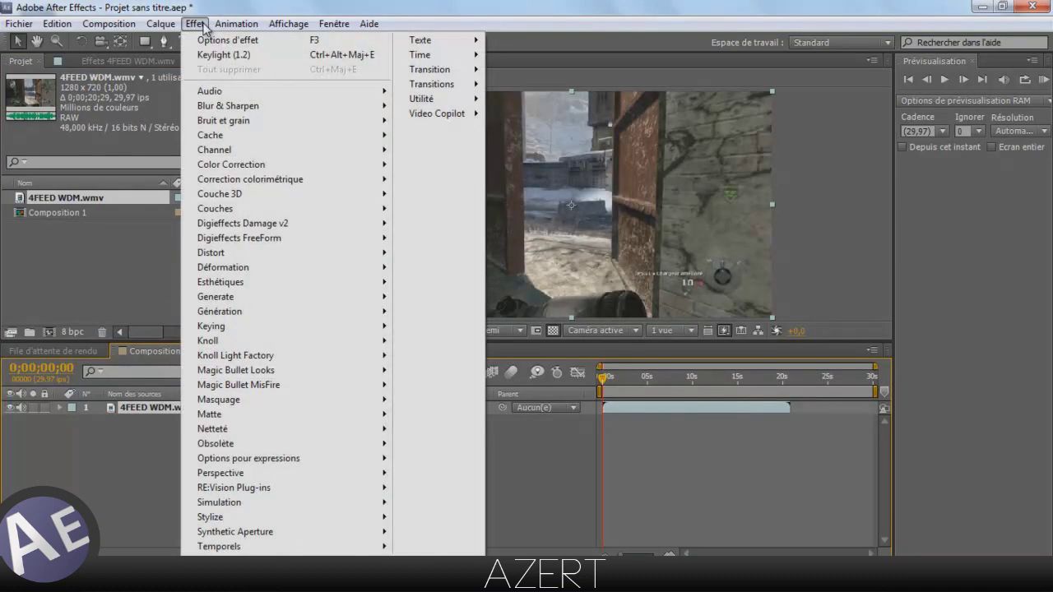
pyautogui.moveTo(160, 24)
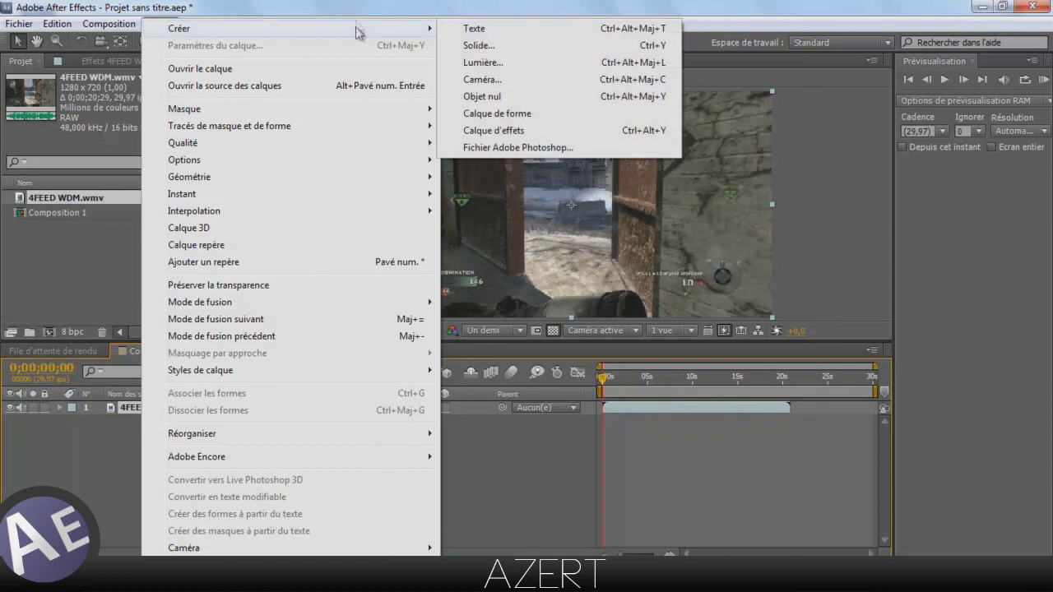
pyautogui.click(526, 131)
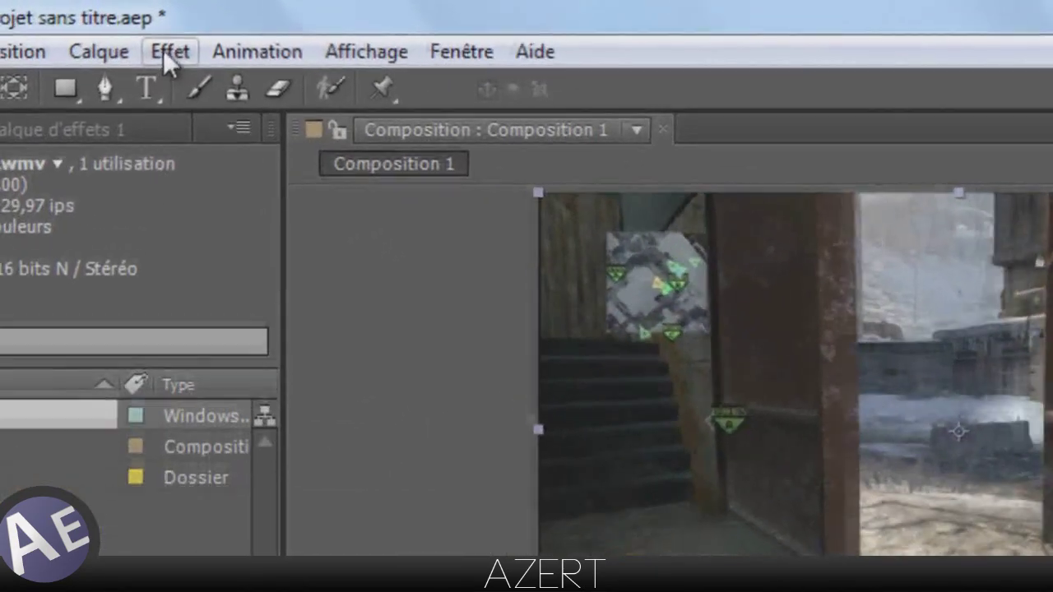
pyautogui.click(194, 24)
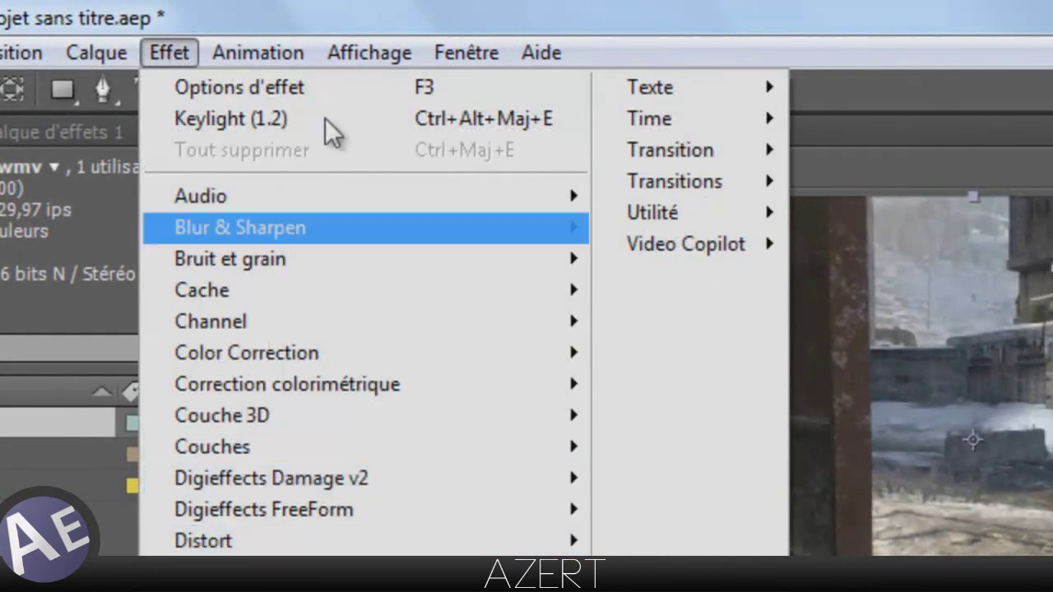
pyautogui.click(324, 19)
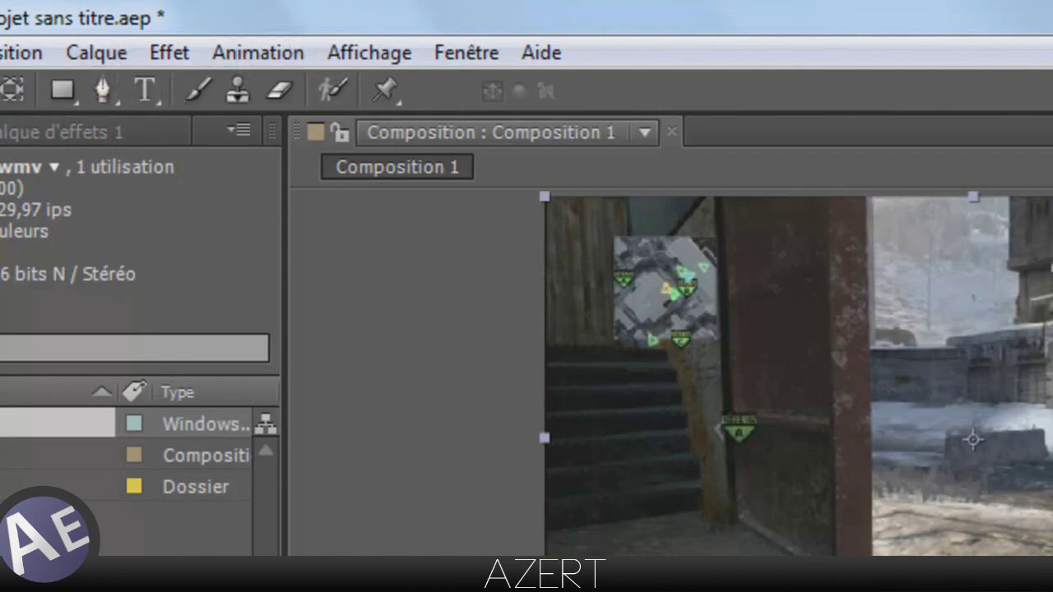
# Draw a four-point Pen tool mask on the adjustment layer, covering the lower part of the frame with a slanted upper edge.
pyautogui.click(103, 90)
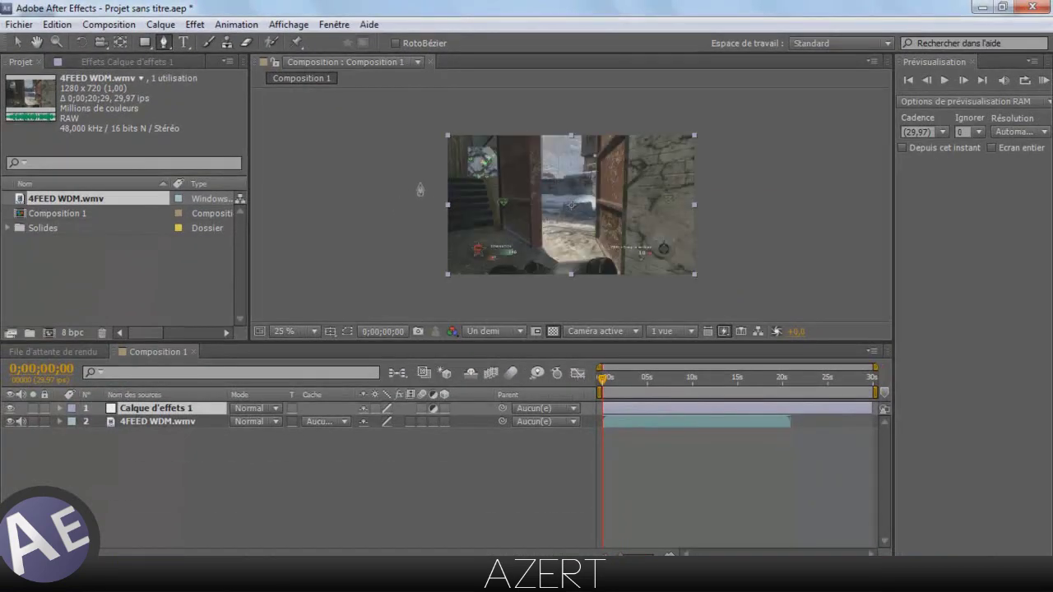
pyautogui.click(428, 182)
pyautogui.click(752, 236)
pyautogui.click(591, 303)
pyautogui.click(431, 233)
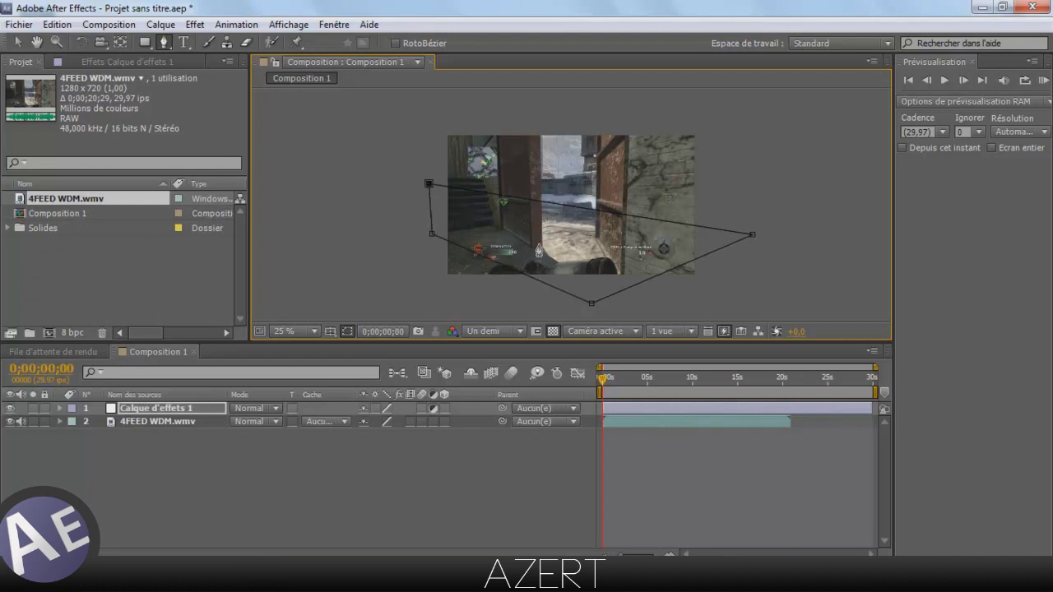
# Apply the Géométrie distortion effect from the Déformation category to the adjustment layer.
pyautogui.click(186, 409)
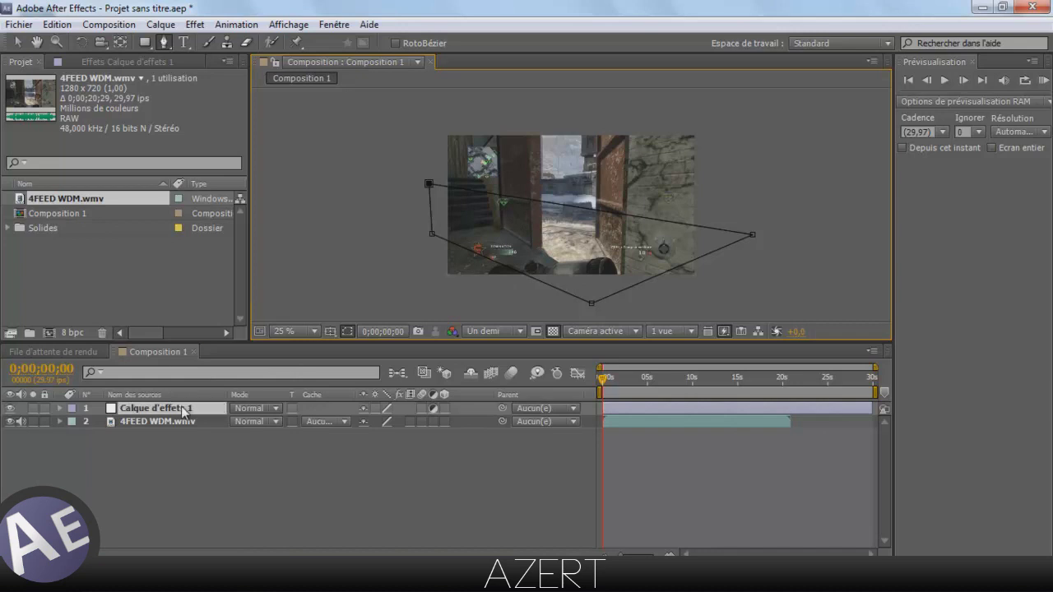
pyautogui.scroll(3, 537, 251)
pyautogui.scroll(-3, 537, 251)
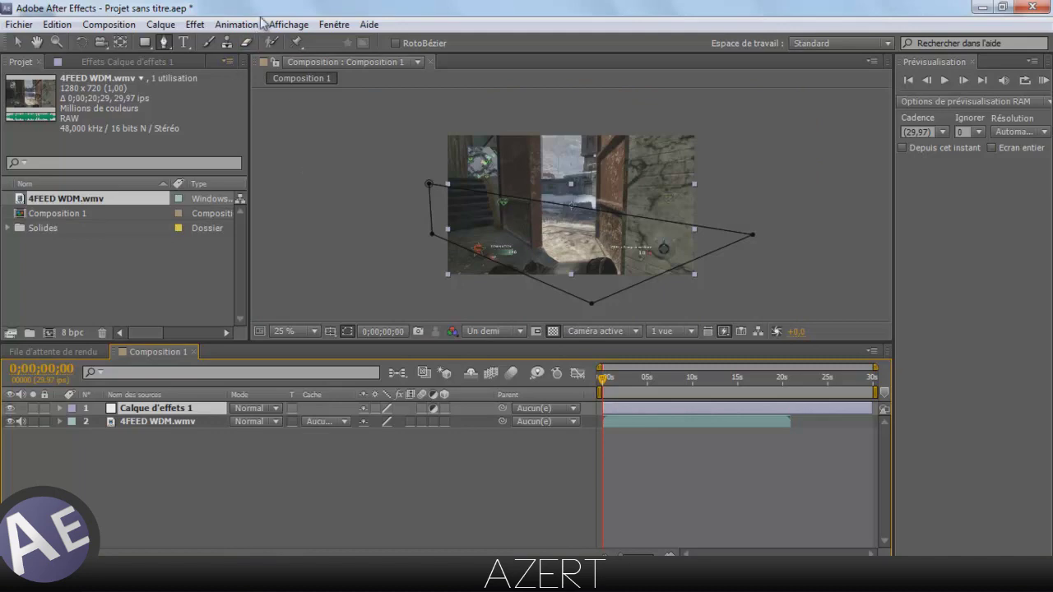
pyautogui.click(142, 46)
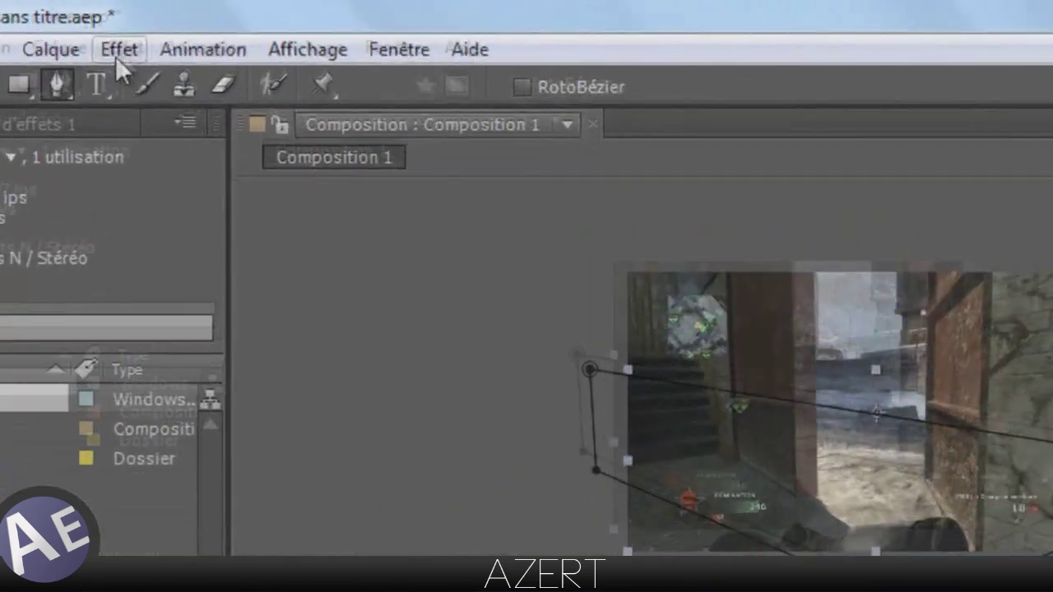
pyautogui.click(185, 27)
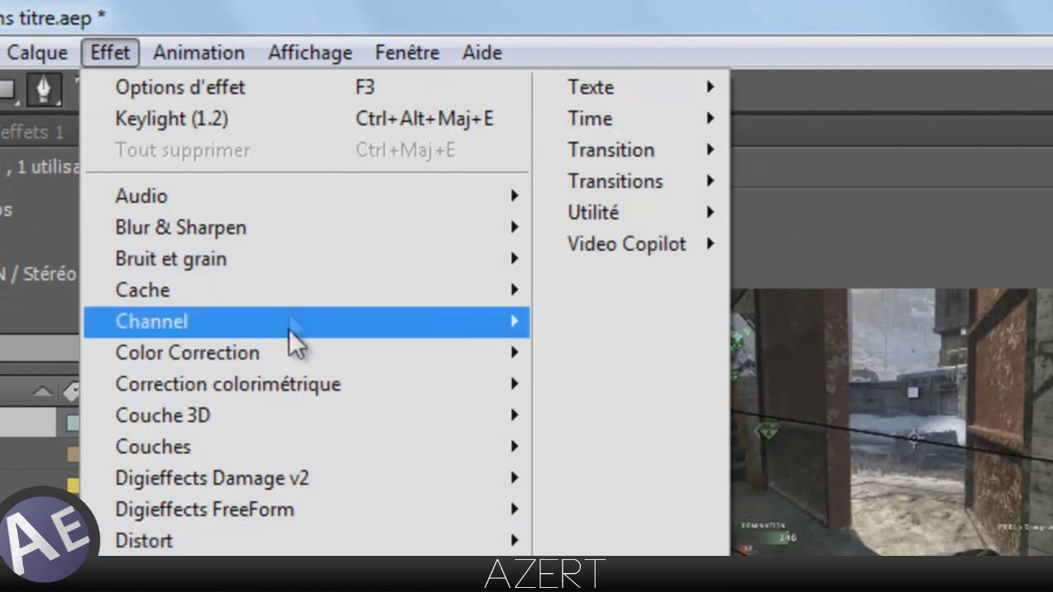
pyautogui.moveTo(271, 540)
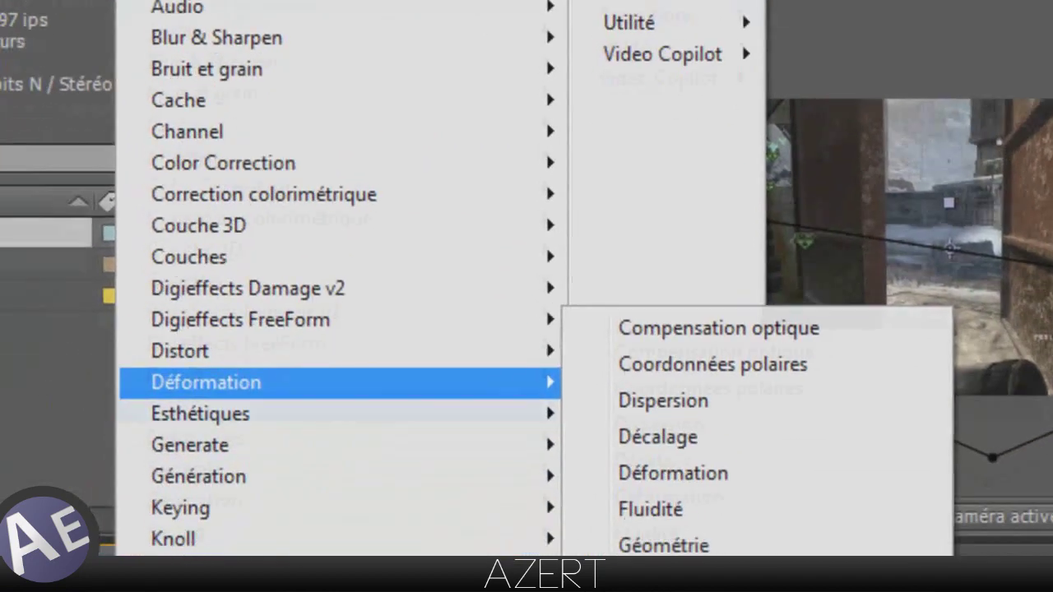
pyautogui.click(628, 591)
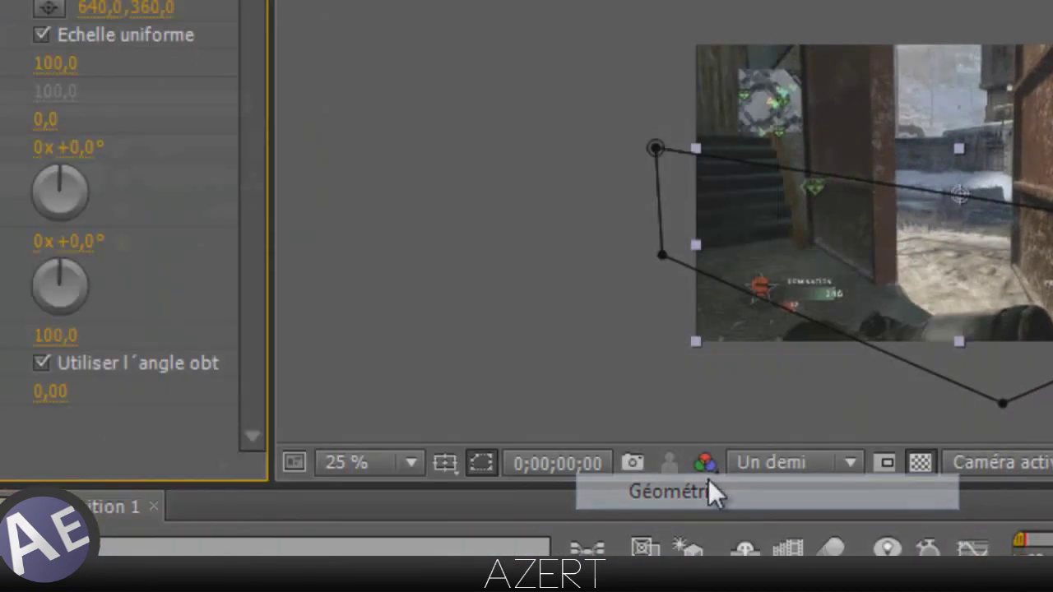
# Set the Géométrie effect's uniform scale (Echelle) to 150.
pyautogui.click(61, 63)
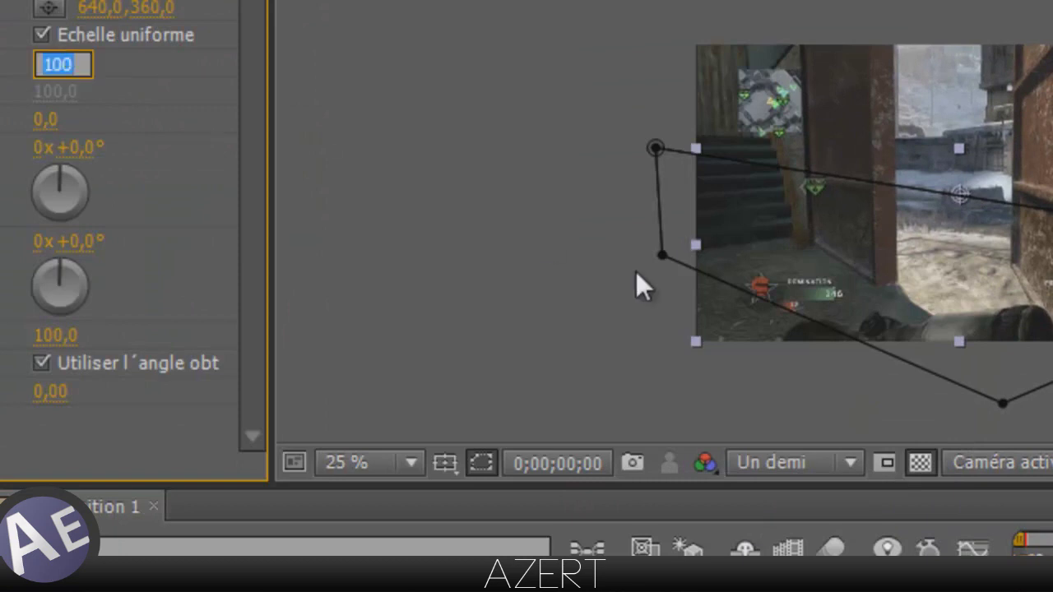
pyautogui.write('15')
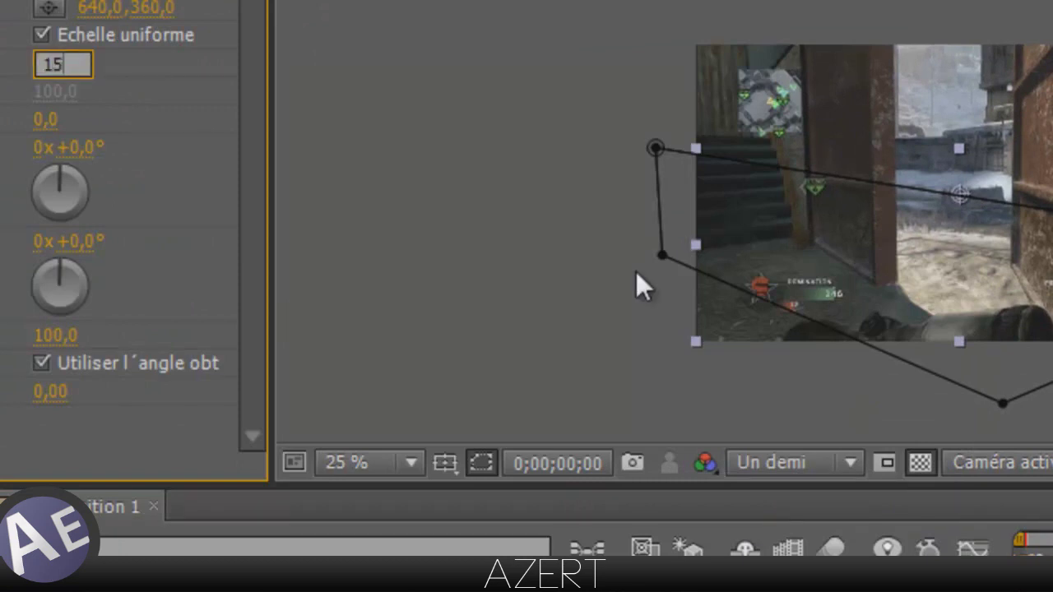
pyautogui.write('0')
pyautogui.press('Return')
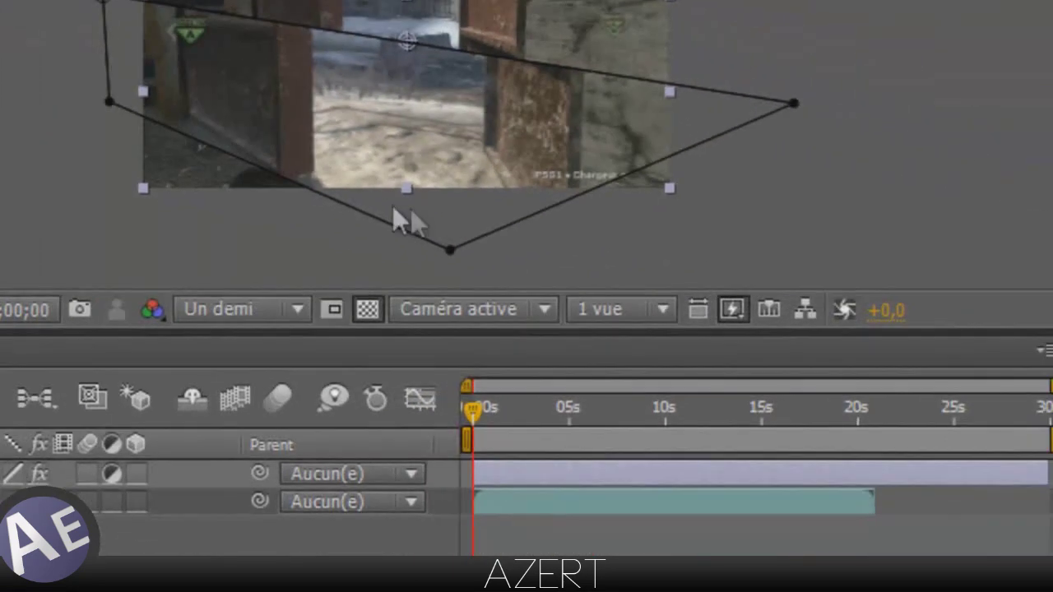
# Go to 0;00;12;12 in the composition and move the mask's lower-left point slightly down outside the frame.
pyautogui.moveTo(471, 409); pyautogui.dragTo(757, 408)
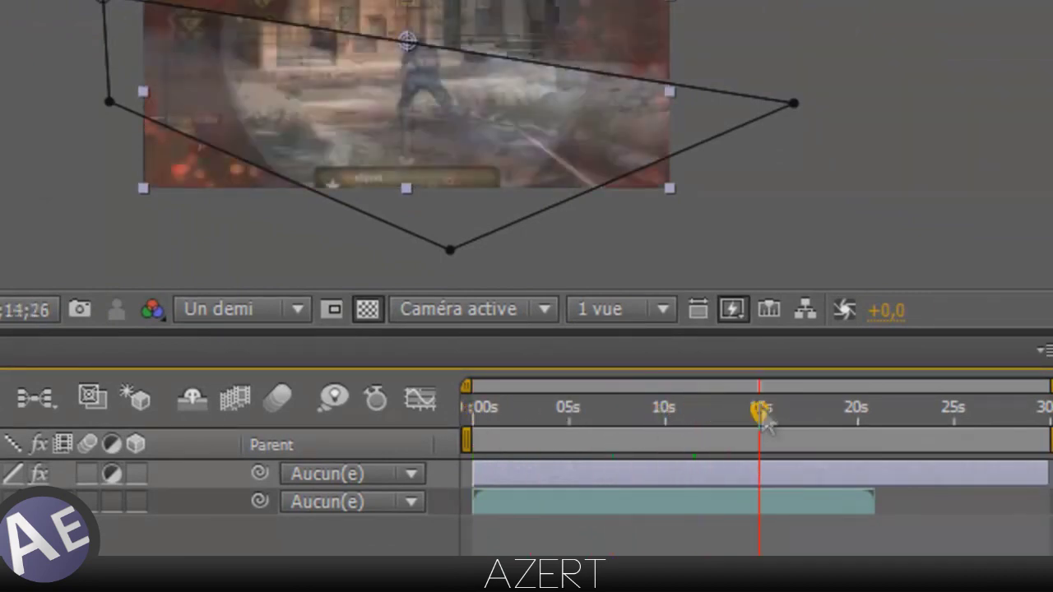
pyautogui.click(713, 414)
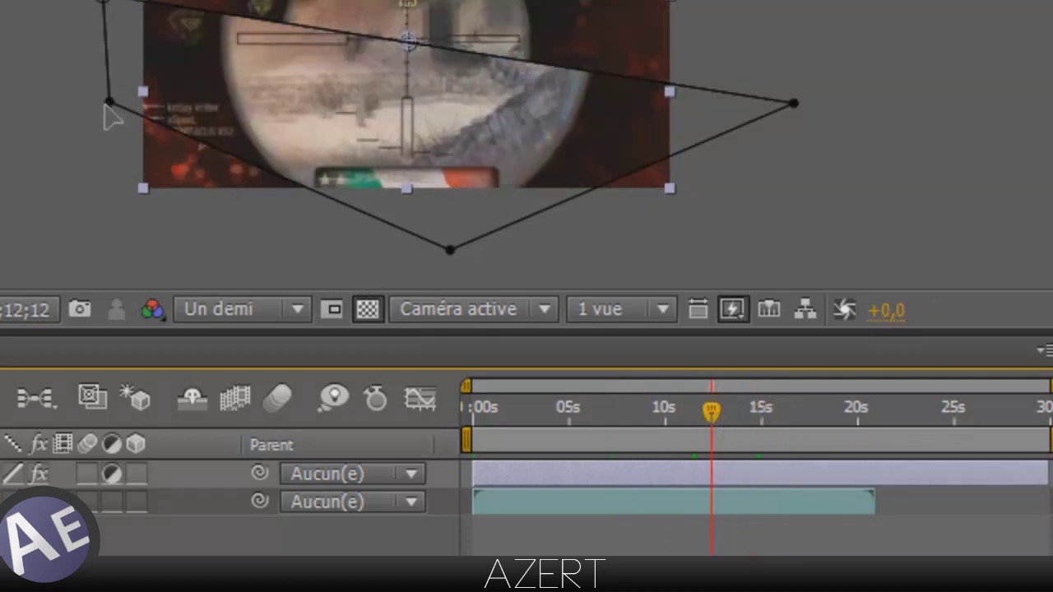
pyautogui.moveTo(109, 102); pyautogui.dragTo(109, 151)
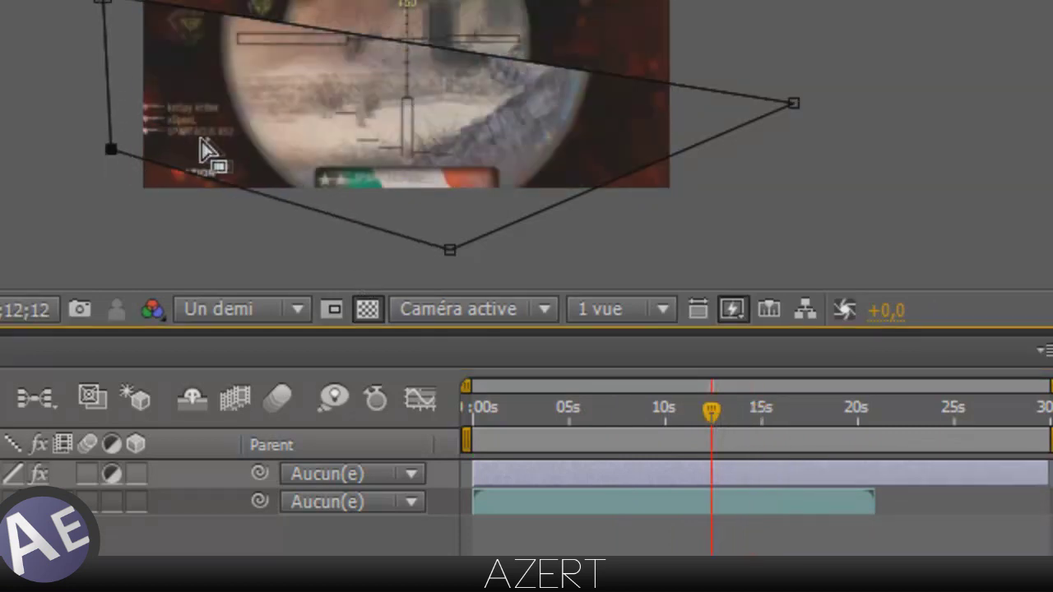
pyautogui.click(210, 148)
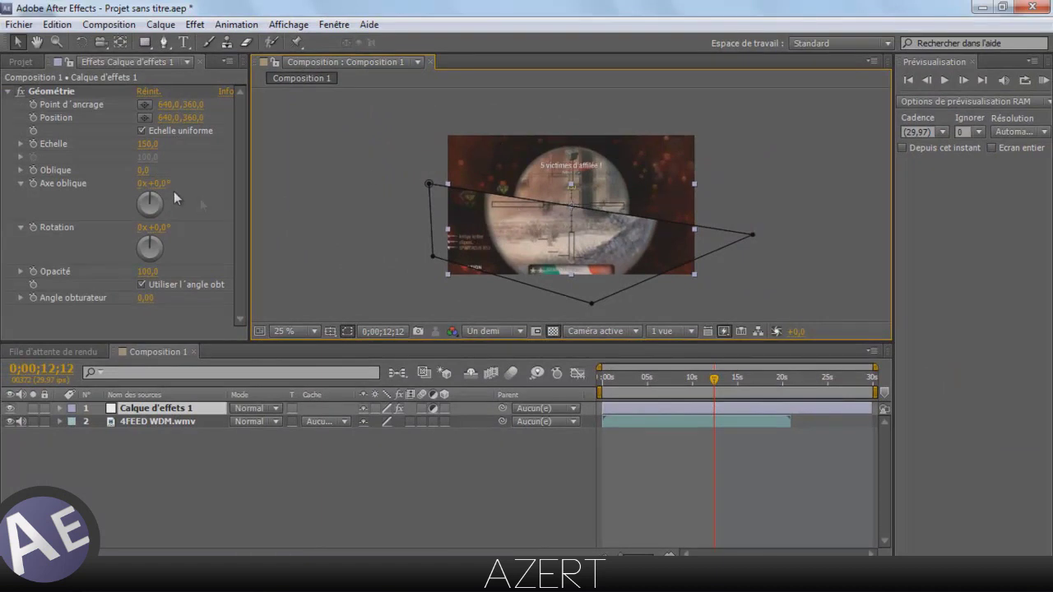
# Place the Géométrie effect's anchor point at about 60, 552 and its position at about 60, 548, in the frame's lower-left area.
pyautogui.click(144, 105)
pyautogui.click(444, 149)
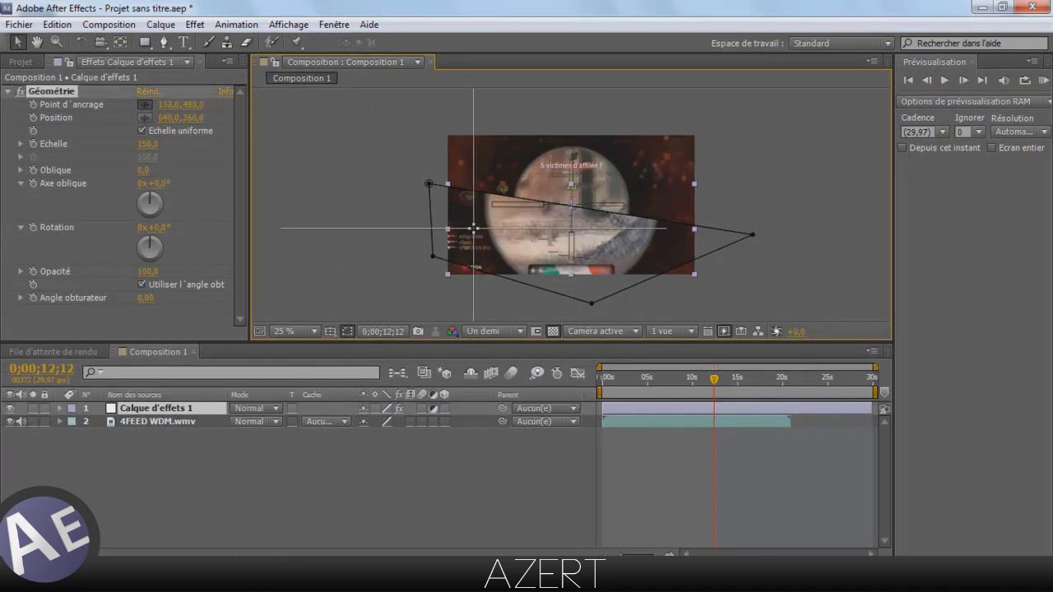
pyautogui.click(460, 243)
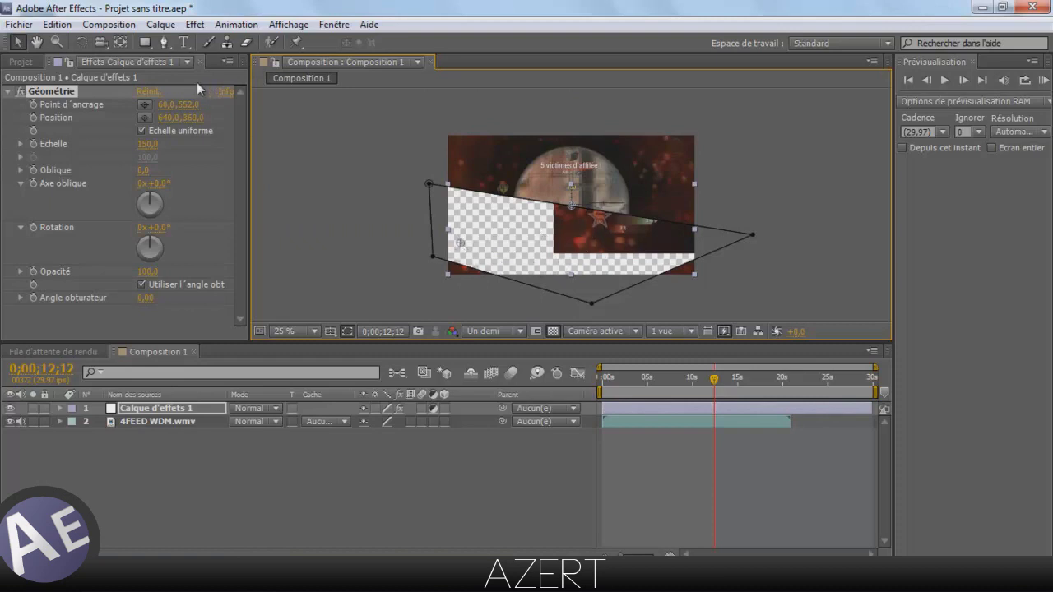
pyautogui.click(143, 118)
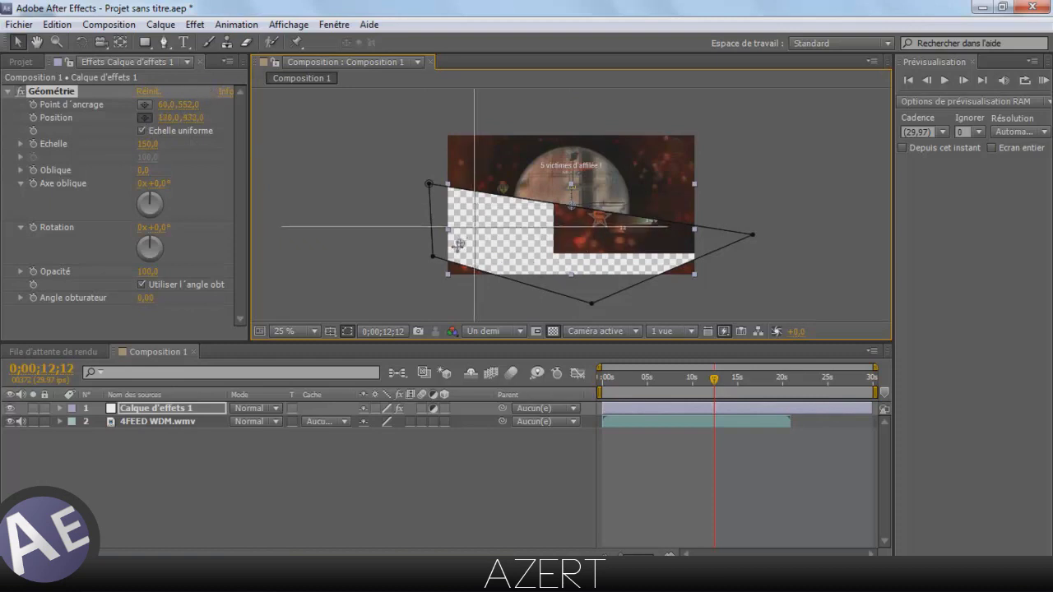
pyautogui.click(461, 245)
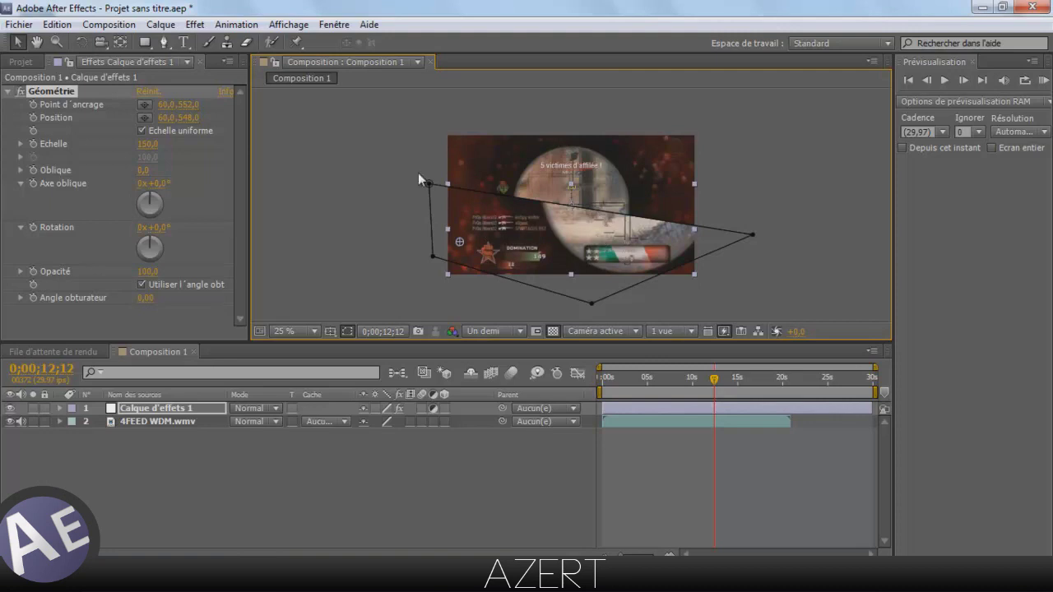
# Reveal the properties of Masque 1 on the adjustment layer and start keyframing its mask path (Tracé du masque) at 0;00;12;12.
pyautogui.click(173, 409)
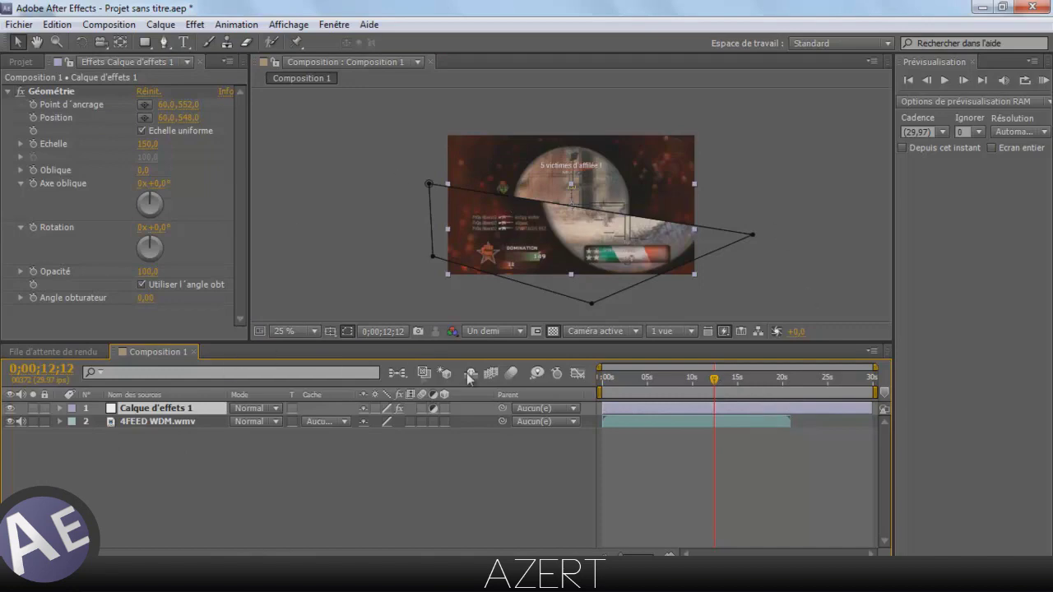
pyautogui.click(59, 408)
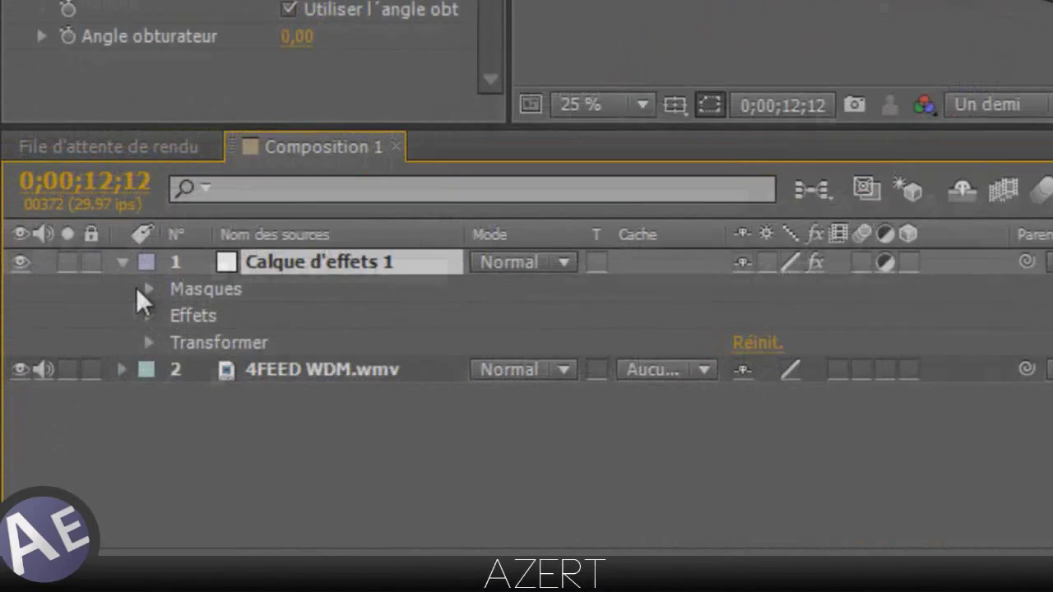
pyautogui.click(73, 421)
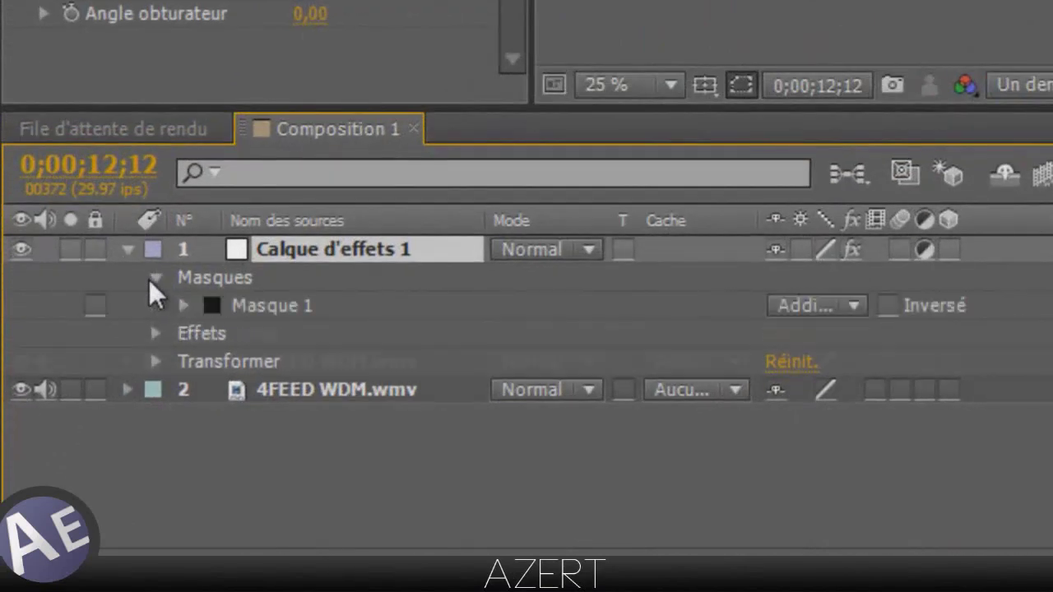
pyautogui.click(183, 306)
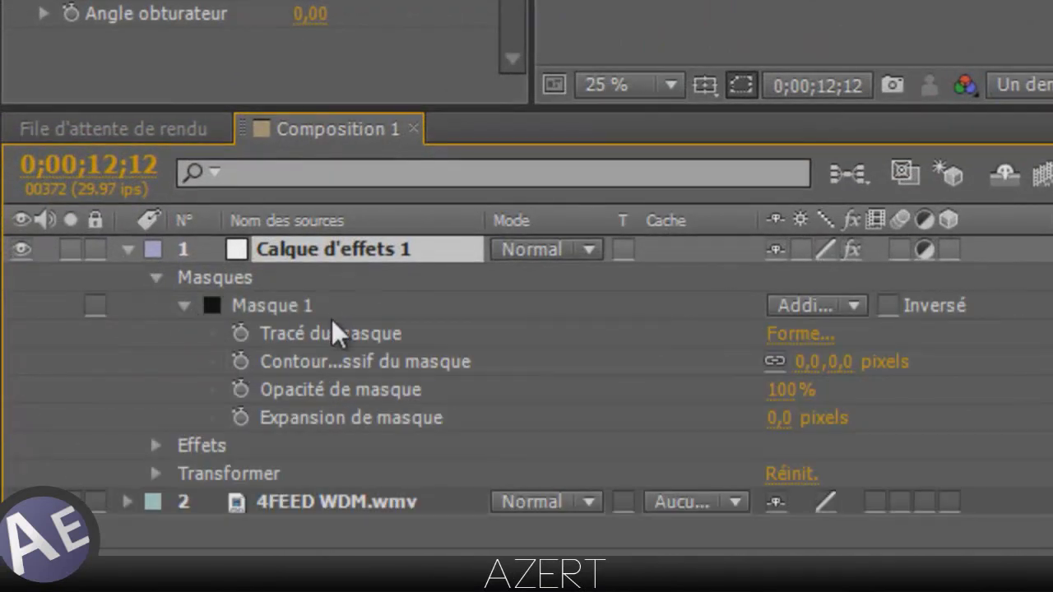
pyautogui.click(240, 333)
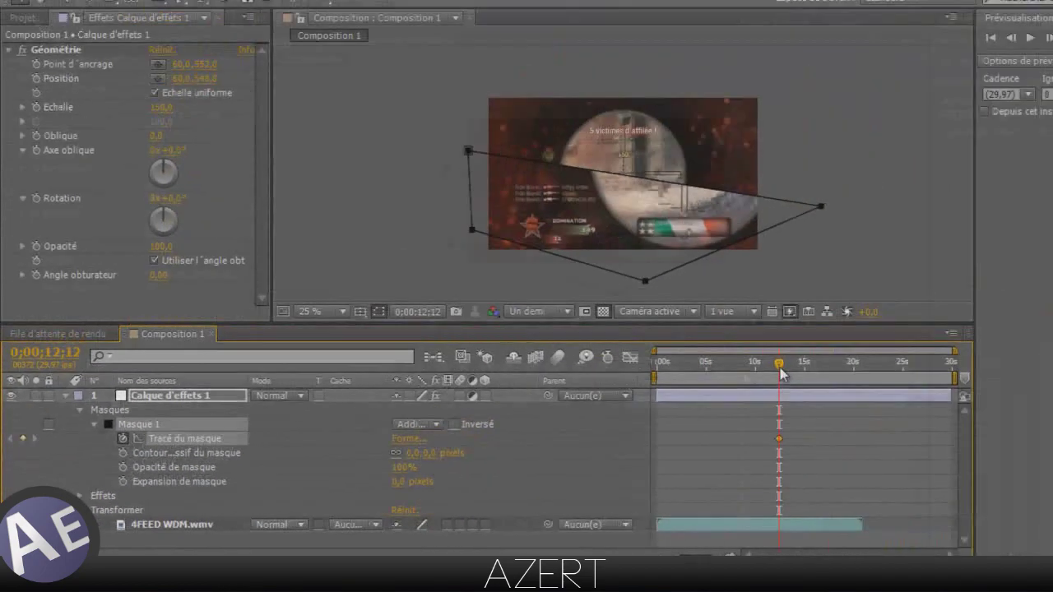
# At 0;00;15;06, reshape Masque 1 by moving its upper-left point beyond the frame's upper-right corner and its right point to the lower centre.
pyautogui.moveTo(713, 380); pyautogui.dragTo(739, 389)
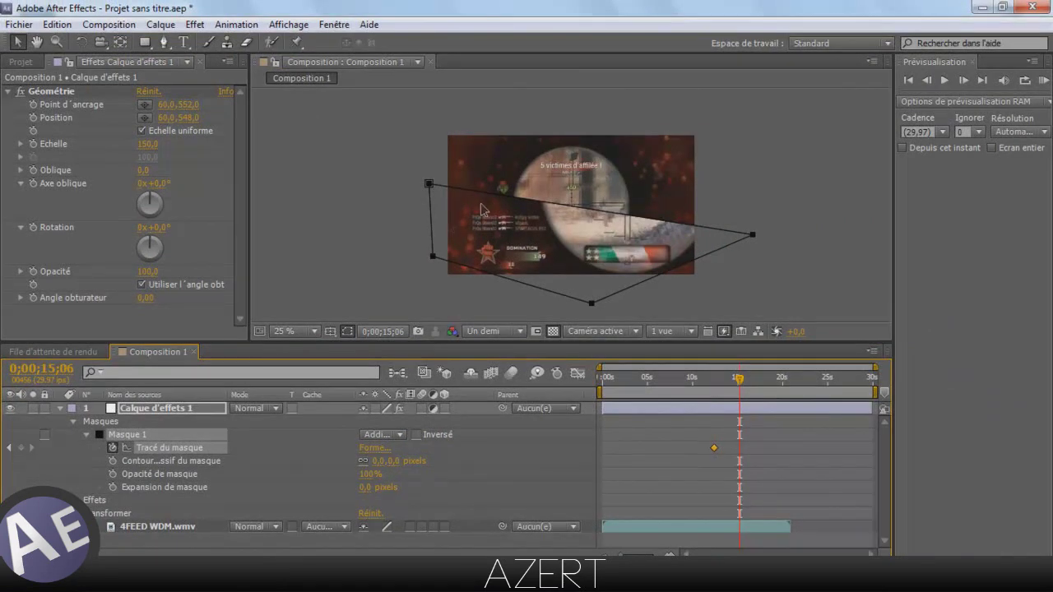
pyautogui.click(110, 421)
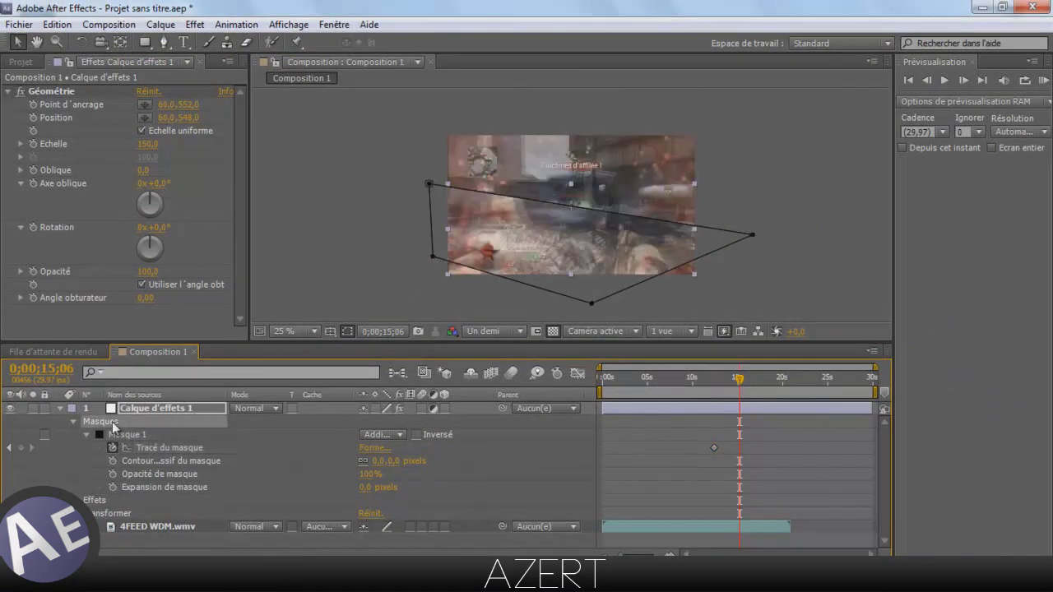
pyautogui.moveTo(429, 182); pyautogui.dragTo(722, 129)
pyautogui.moveTo(753, 238); pyautogui.dragTo(541, 237)
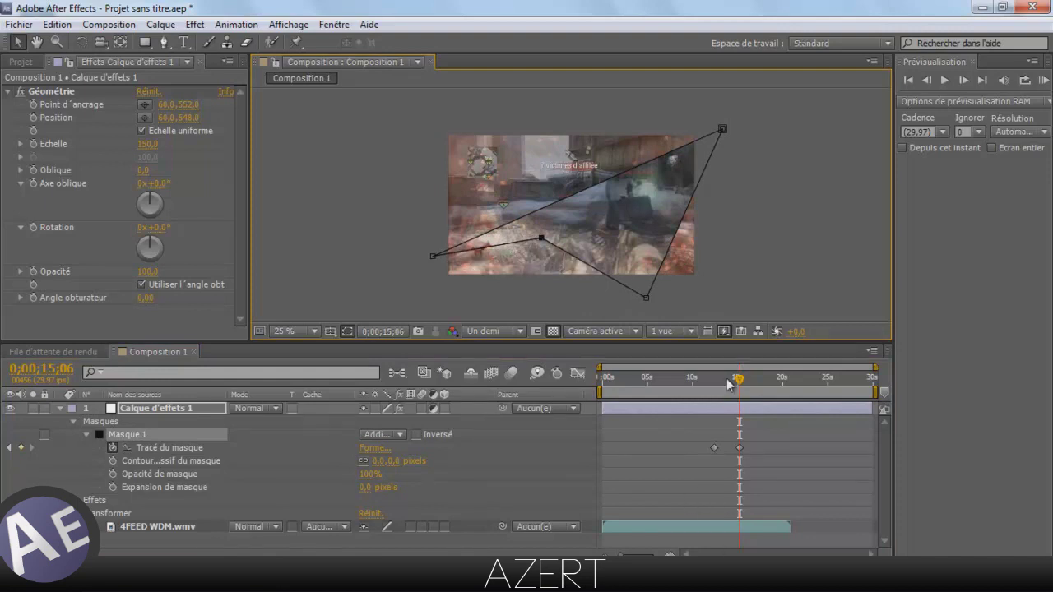
# Play a preview of the mask animation starting from 0;00;10;23.
pyautogui.moveTo(738, 380); pyautogui.dragTo(699, 379)
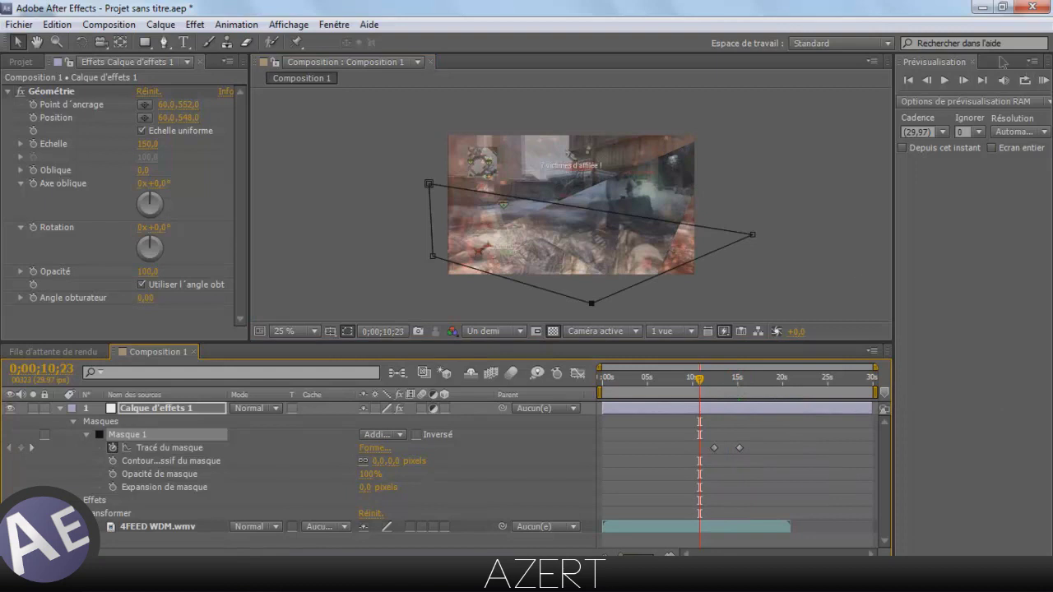
pyautogui.click(946, 81)
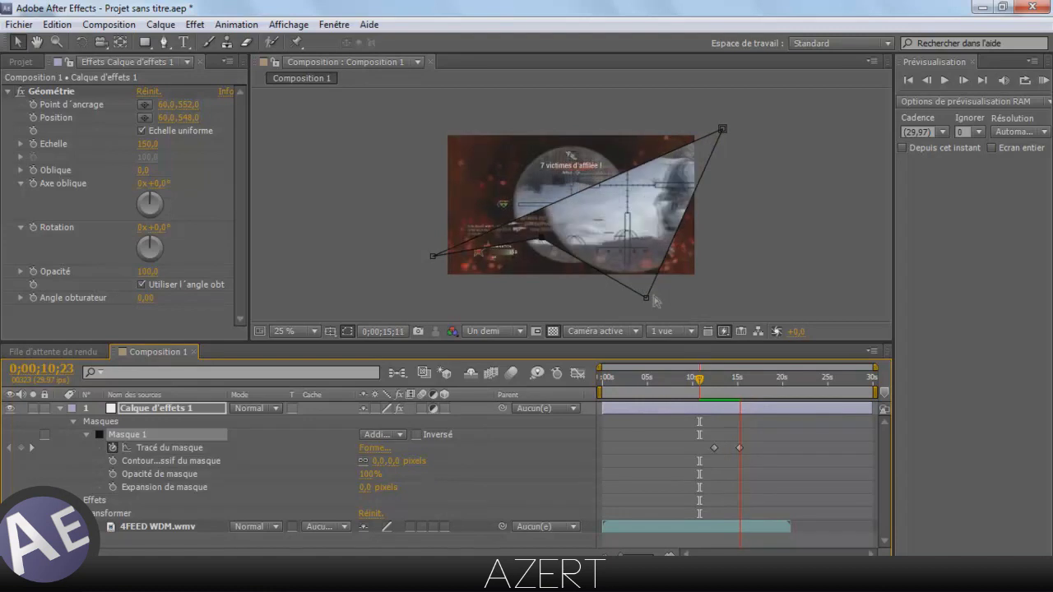
pyautogui.click(746, 403)
pyautogui.moveTo(743, 400); pyautogui.dragTo(699, 393)
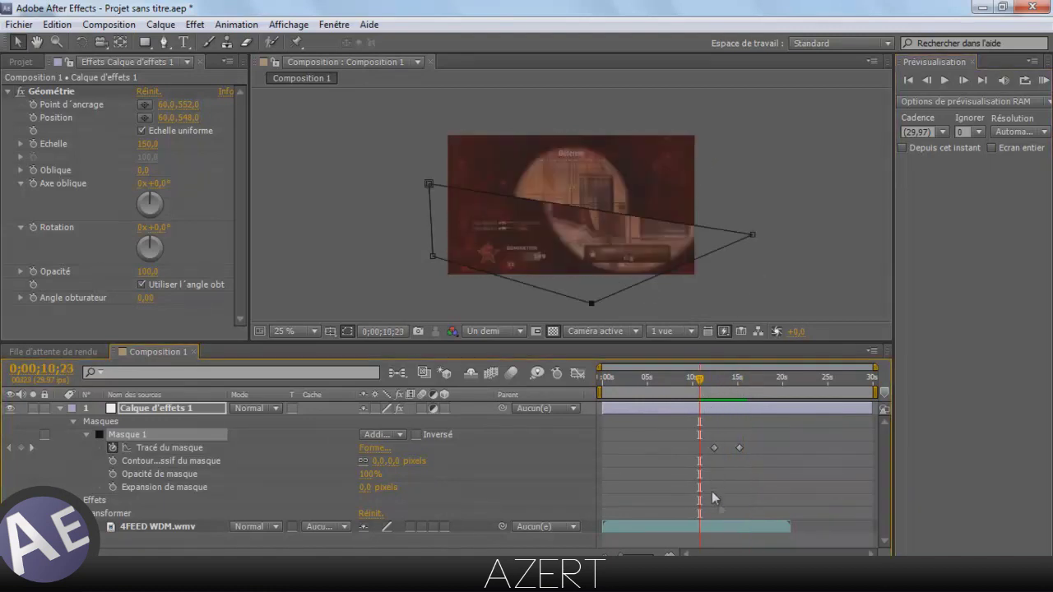
# Go to 0;00;11;19, apply the Video Copilot Twitch effect to the adjustment layer, and collapse the layer's properties and the Géométrie settings.
pyautogui.click(707, 380)
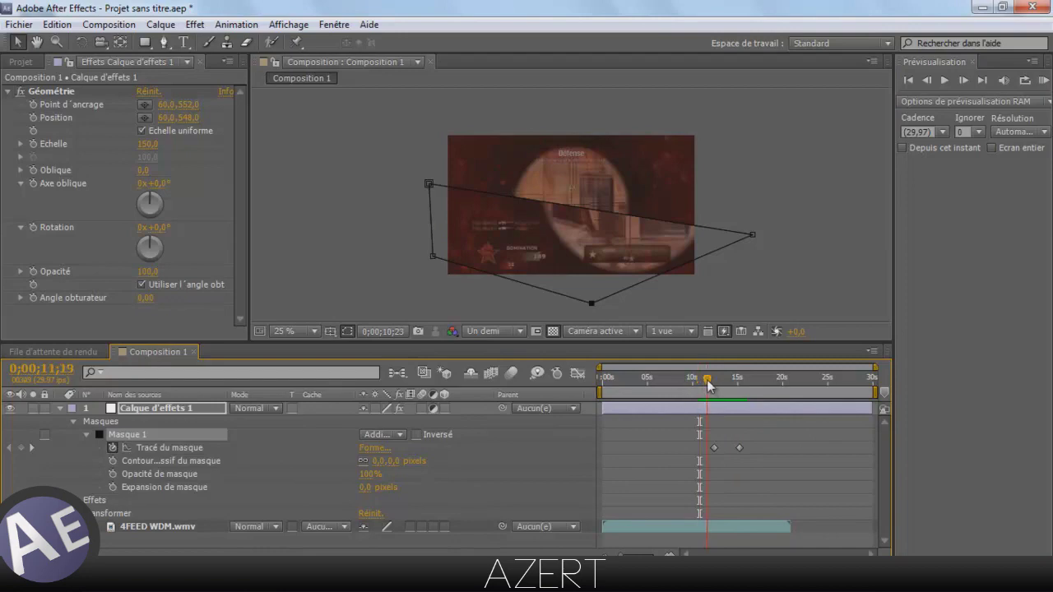
pyautogui.click(195, 24)
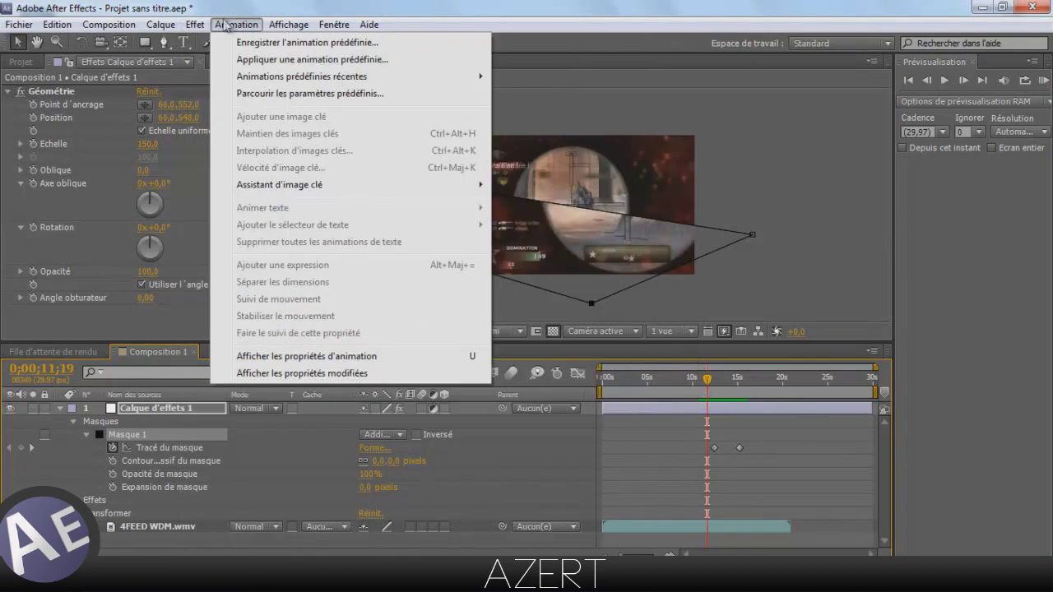
pyautogui.moveTo(421, 118)
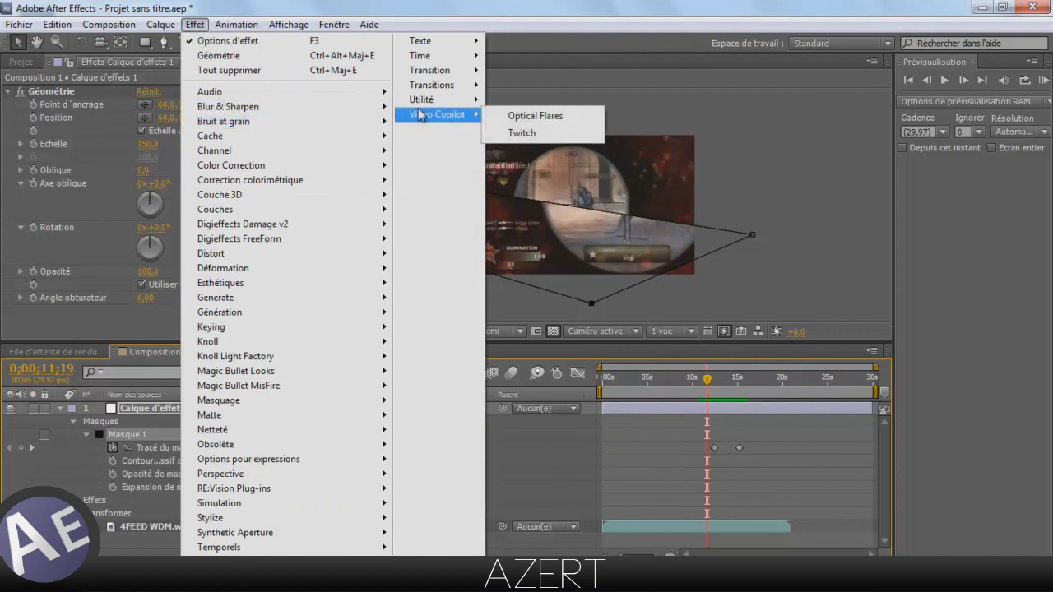
pyautogui.click(518, 133)
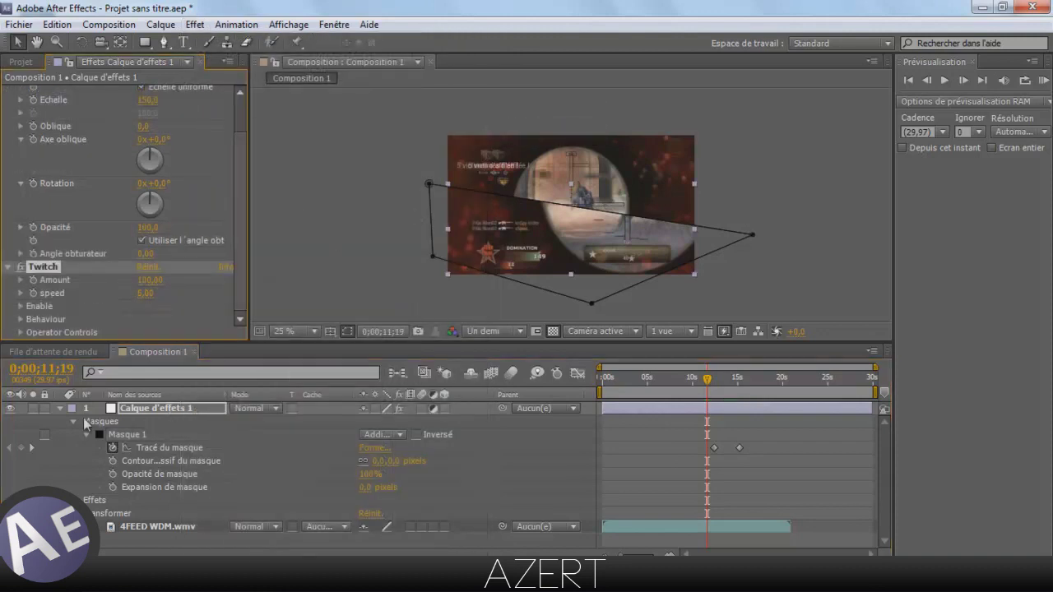
pyautogui.click(60, 408)
pyautogui.scroll(2, 22, 141)
pyautogui.click(7, 92)
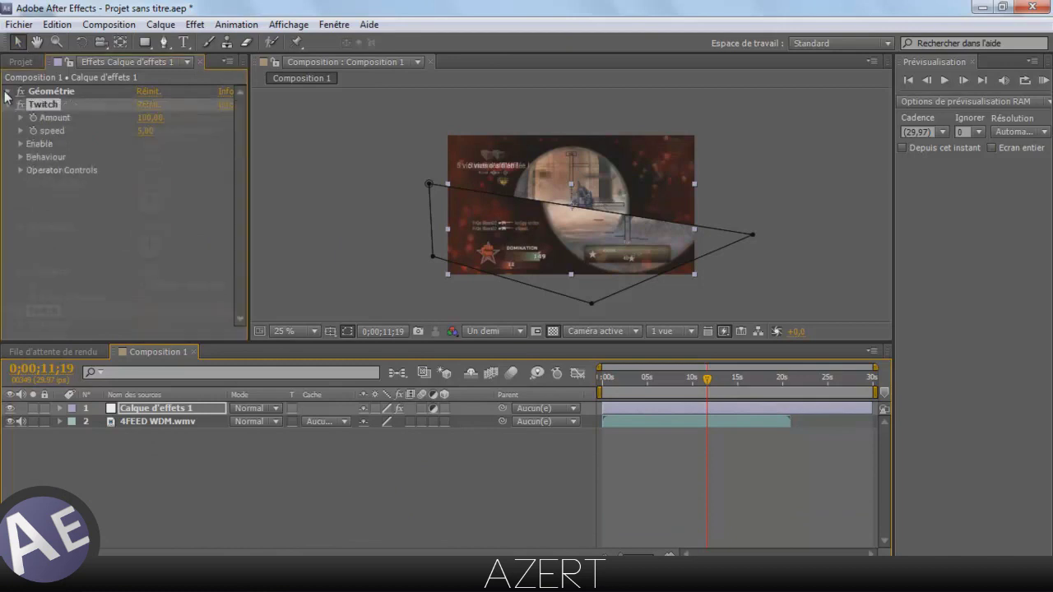
# Enable only Blur, Light and Slide in the Twitch effect and preview the result from slightly earlier in the composition.
pyautogui.click(20, 143)
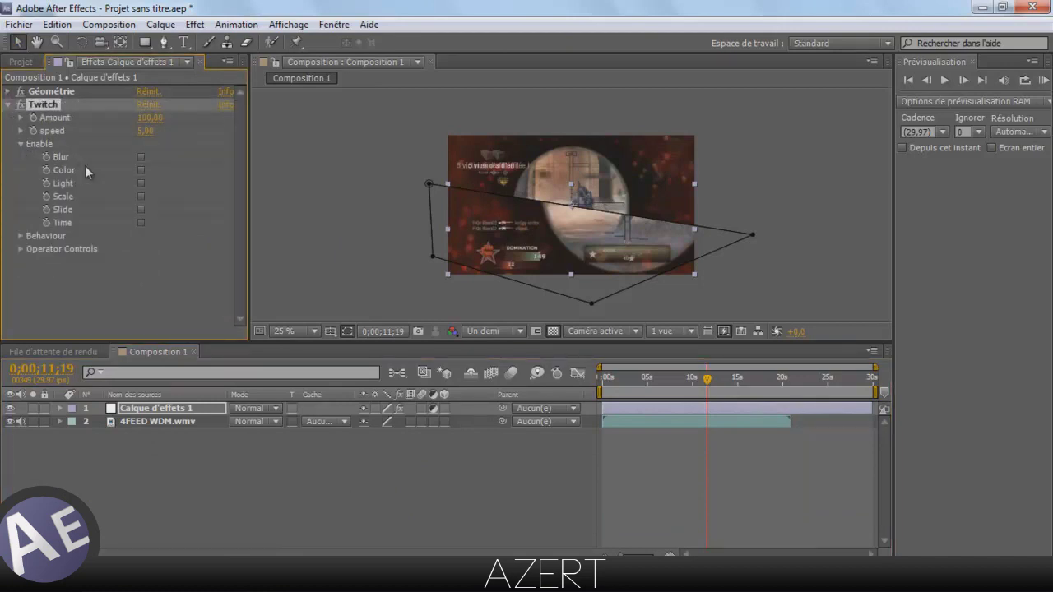
pyautogui.click(141, 184)
pyautogui.click(141, 196)
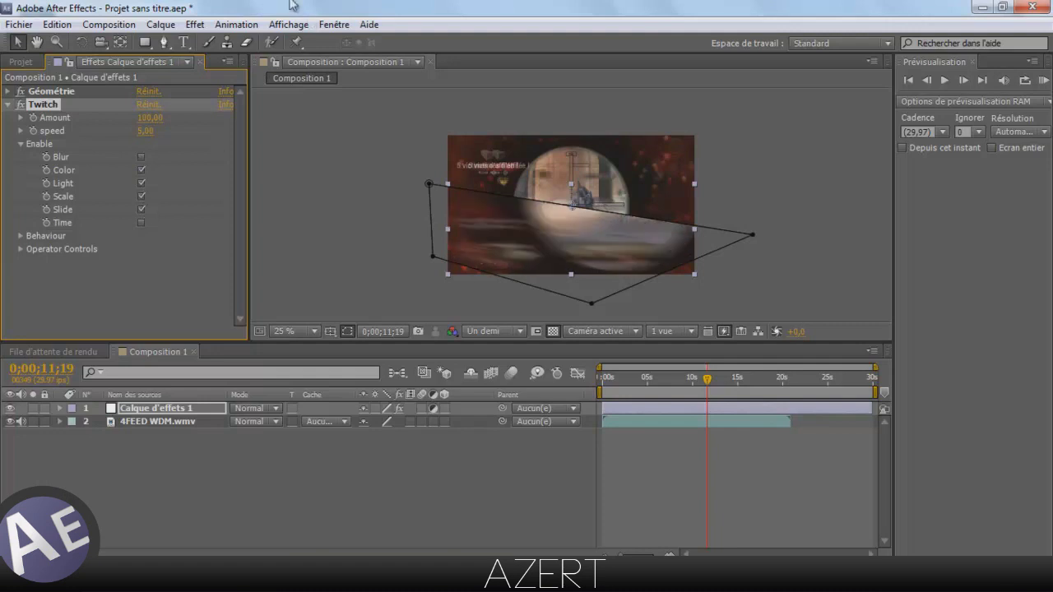
pyautogui.click(143, 209)
pyautogui.click(141, 209)
pyautogui.click(141, 207)
pyautogui.click(142, 208)
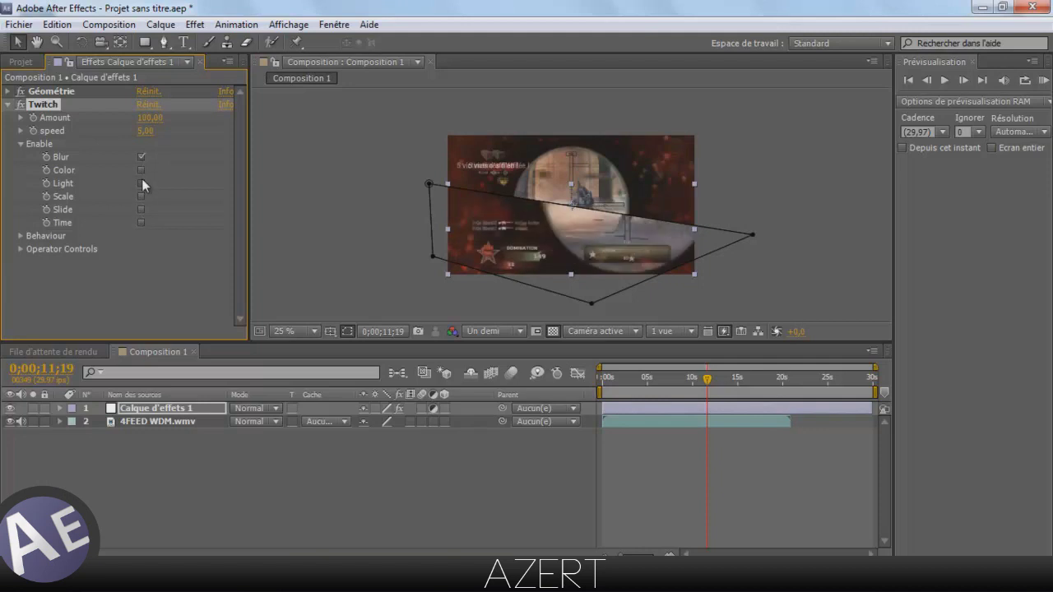
pyautogui.click(142, 209)
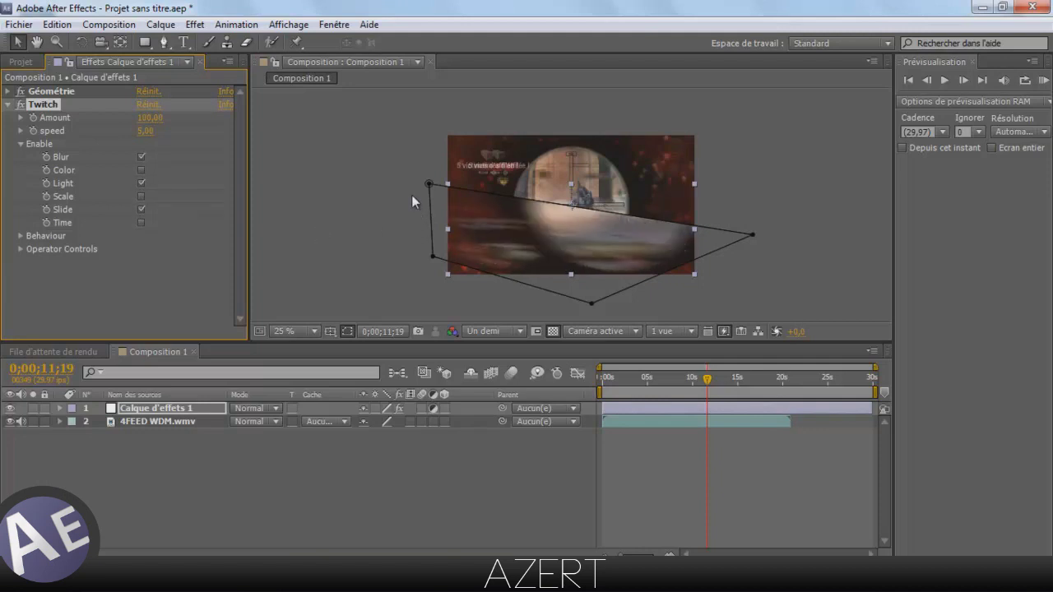
pyautogui.moveTo(706, 380); pyautogui.dragTo(698, 379)
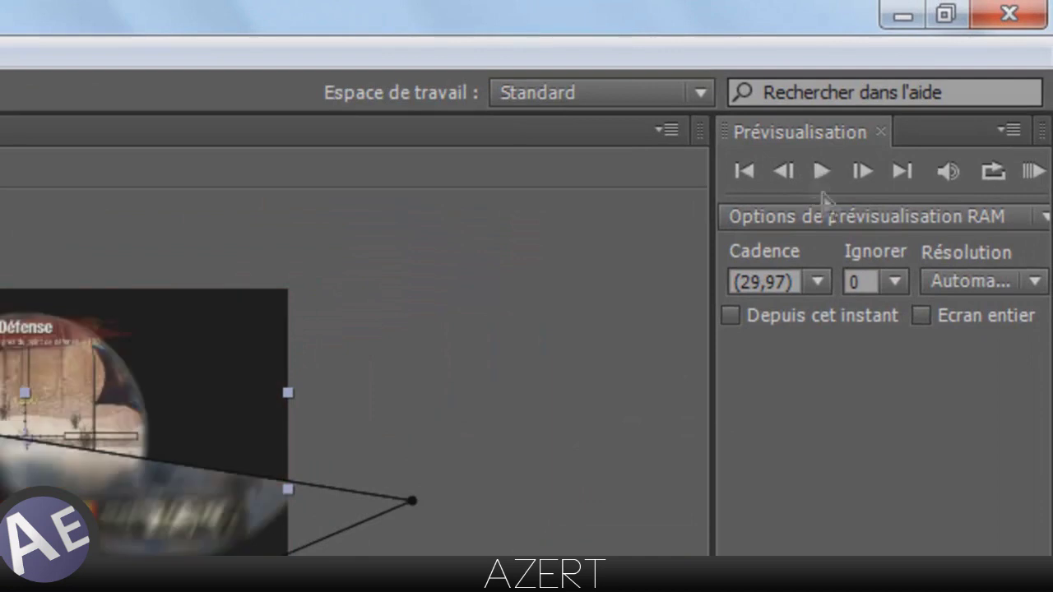
pyautogui.click(813, 170)
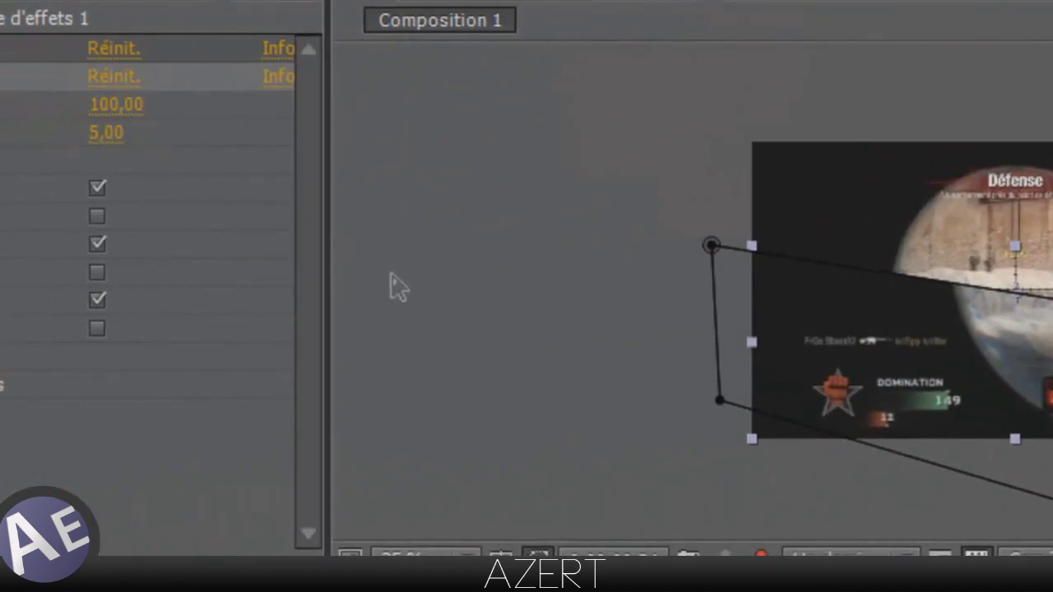
# Set the Twitch effect's Amount to 35 and its speed to 3.
pyautogui.click(119, 105)
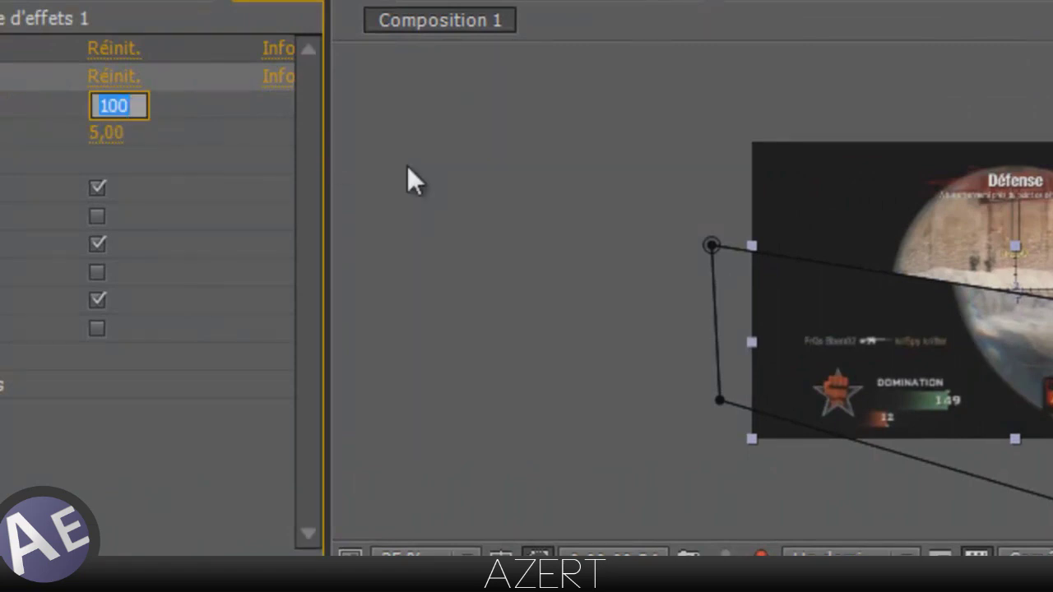
pyautogui.write('35')
pyautogui.press('Return')
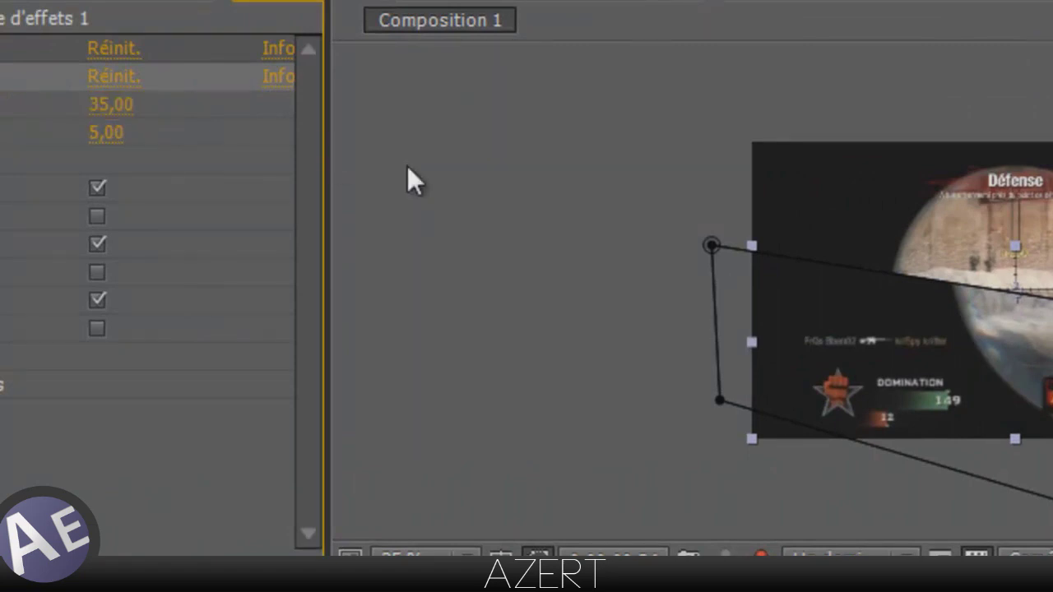
pyautogui.click(106, 132)
pyautogui.write('3')
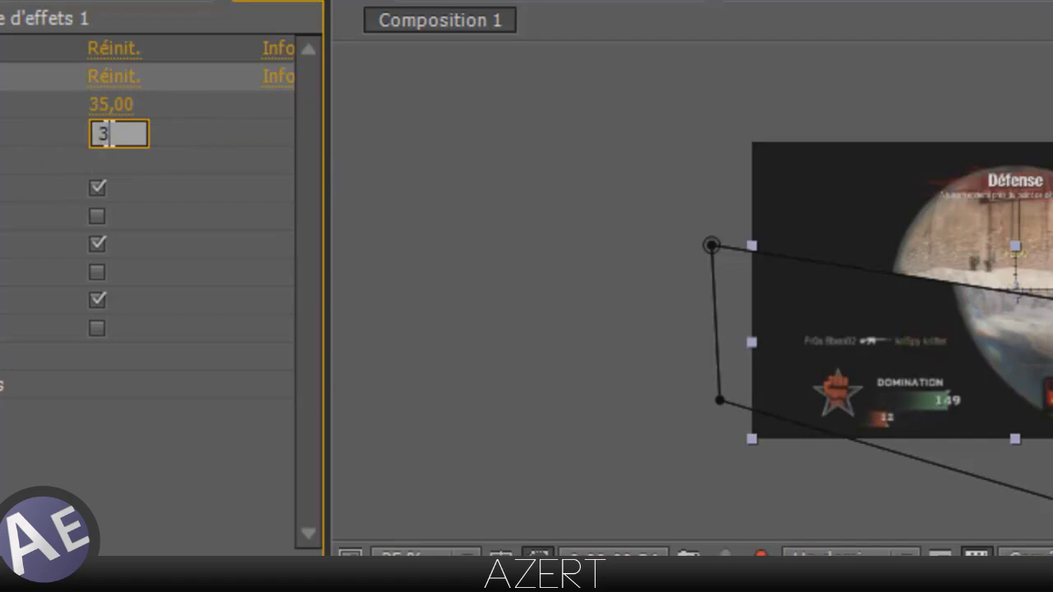
pyautogui.press('Return')
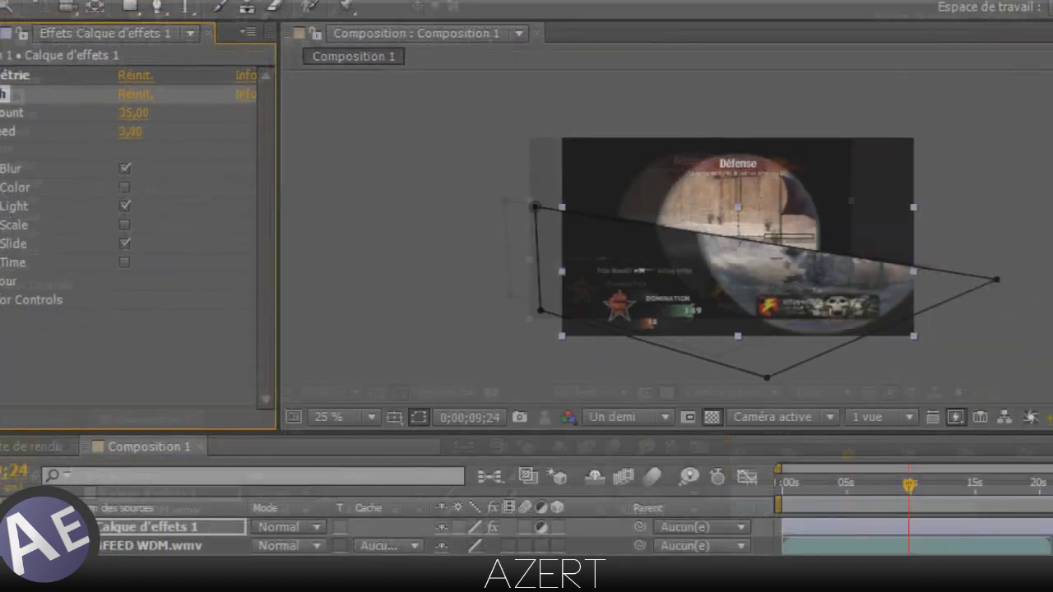
# Reveal Twitch's Slide operator controls and raise Slide RGB Split to 63.
pyautogui.click(18, 248)
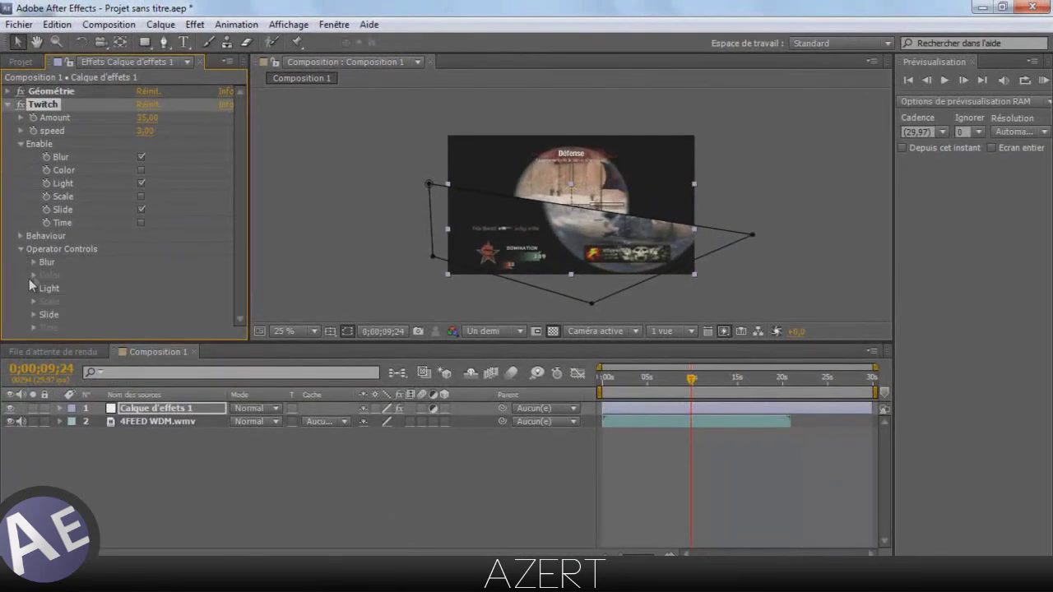
pyautogui.click(34, 314)
pyautogui.scroll(-3, 34, 313)
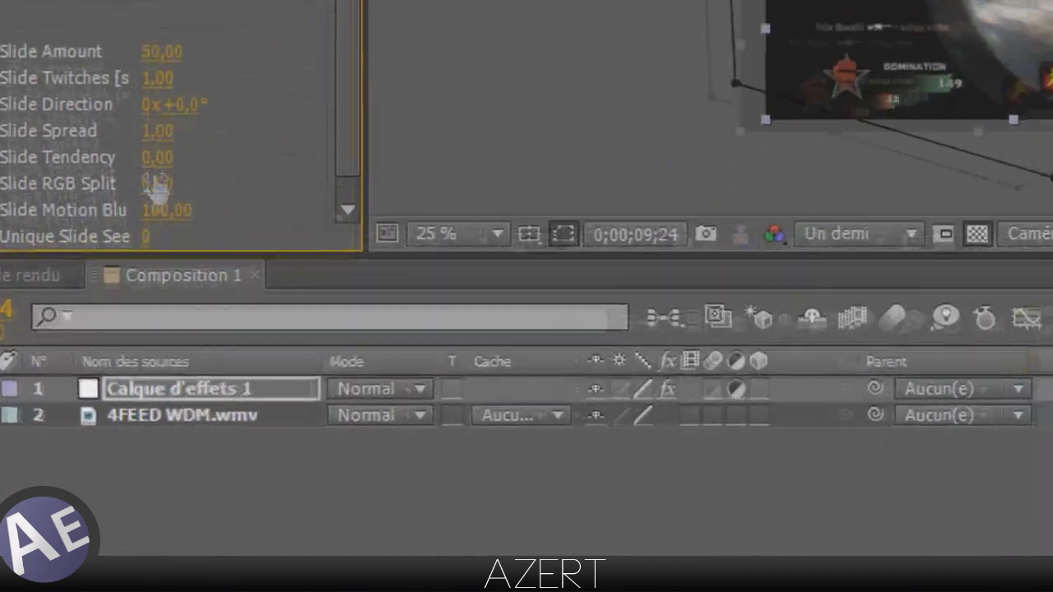
pyautogui.moveTo(145, 305); pyautogui.dragTo(188, 302)
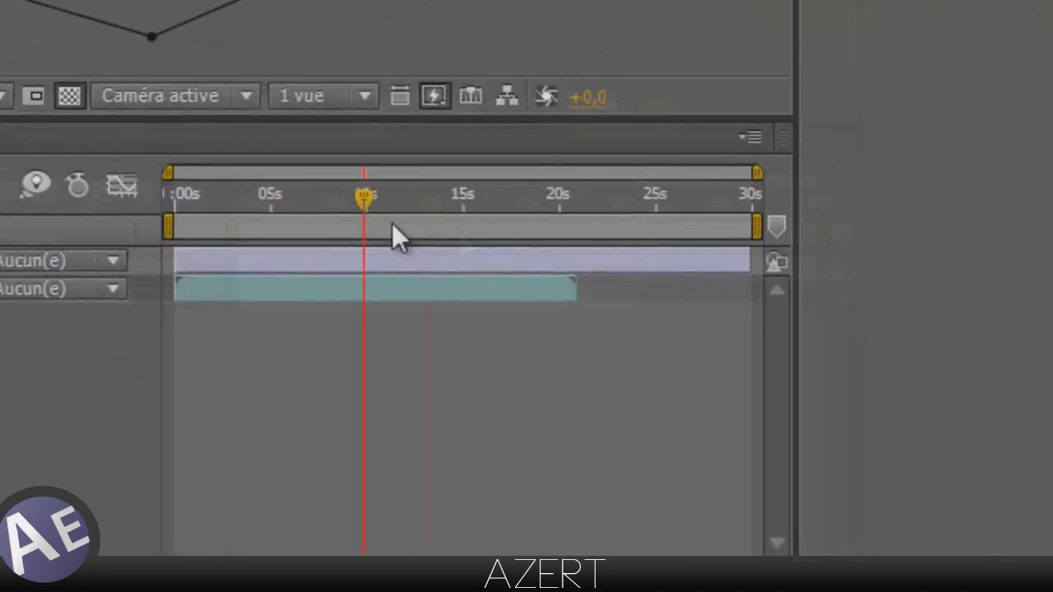
# Go to 0;00;11;16, lower Slide RGB Split to 50, and play the preview from there, stopping at 0;00;14;10.
pyautogui.click(314, 197)
pyautogui.moveTo(313, 197); pyautogui.dragTo(202, 190)
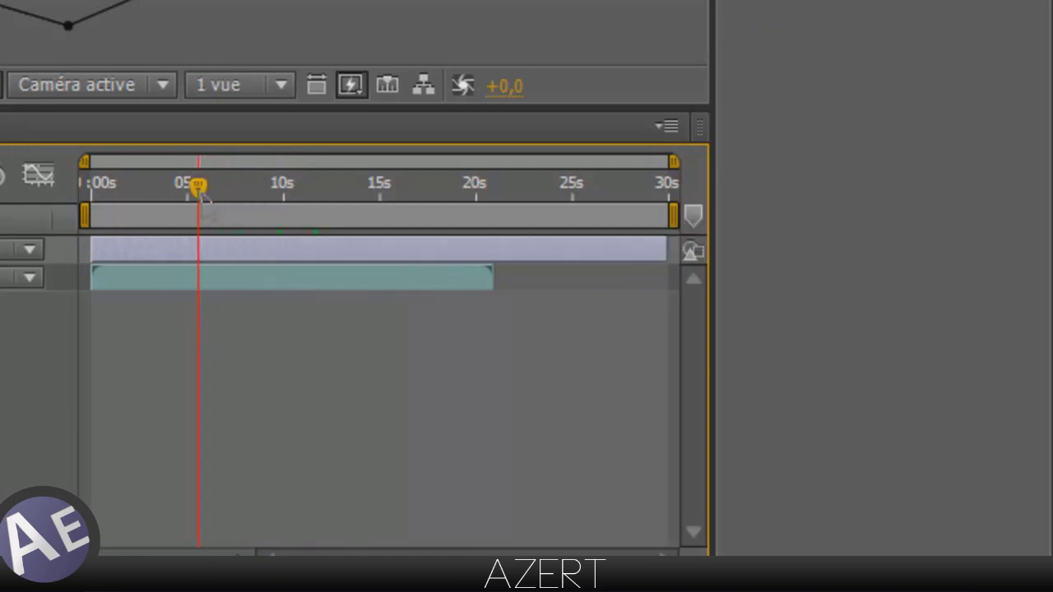
pyautogui.moveTo(201, 196); pyautogui.dragTo(304, 186)
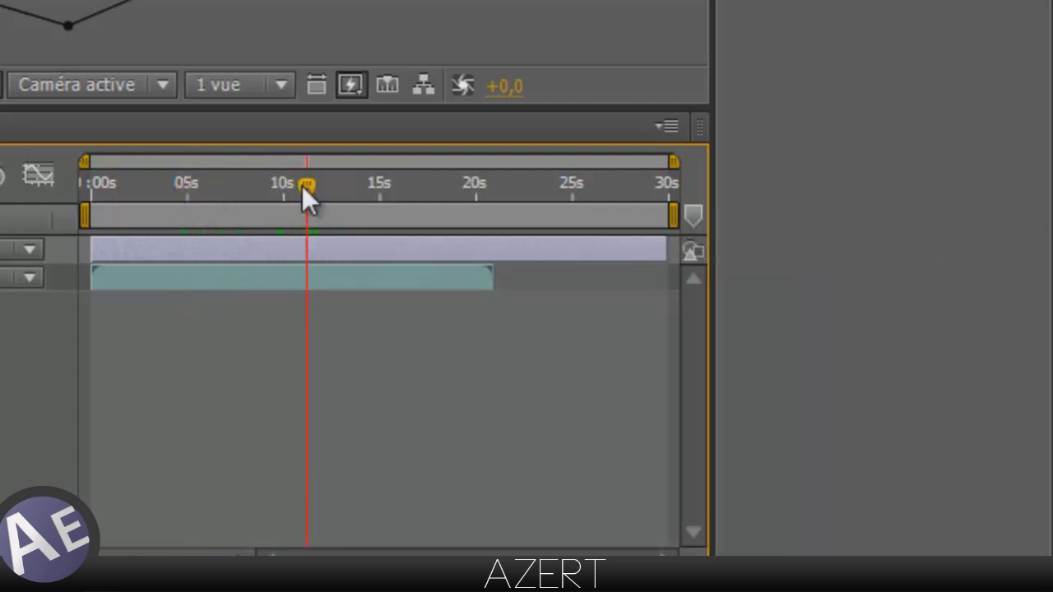
pyautogui.moveTo(320, 199)
pyautogui.mouseDown()
pyautogui.moveTo(308, 206)
pyautogui.moveTo(318, 207)
pyautogui.mouseUp()
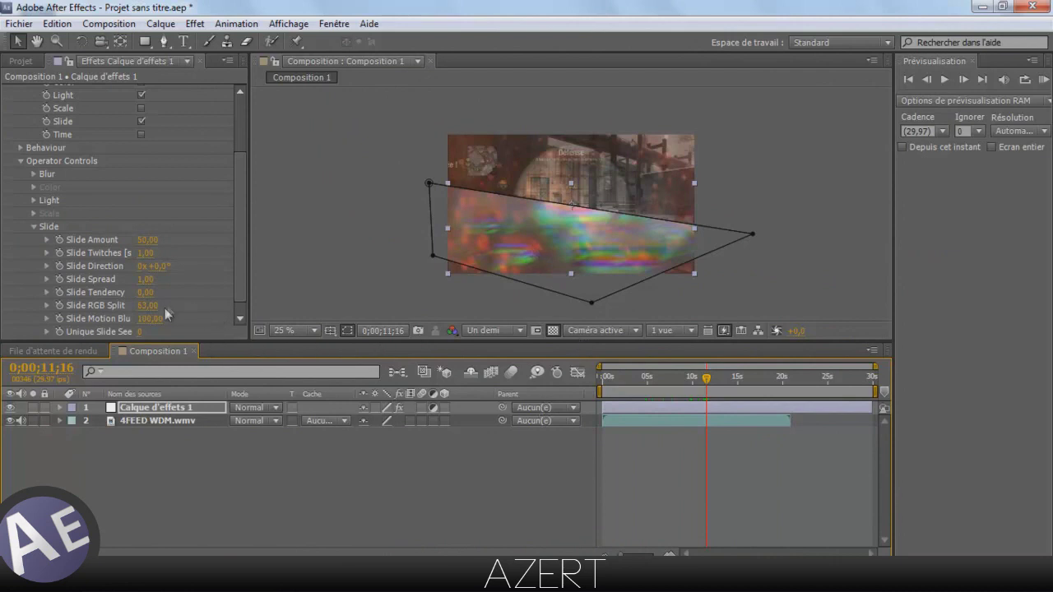
pyautogui.moveTo(143, 308); pyautogui.dragTo(128, 307)
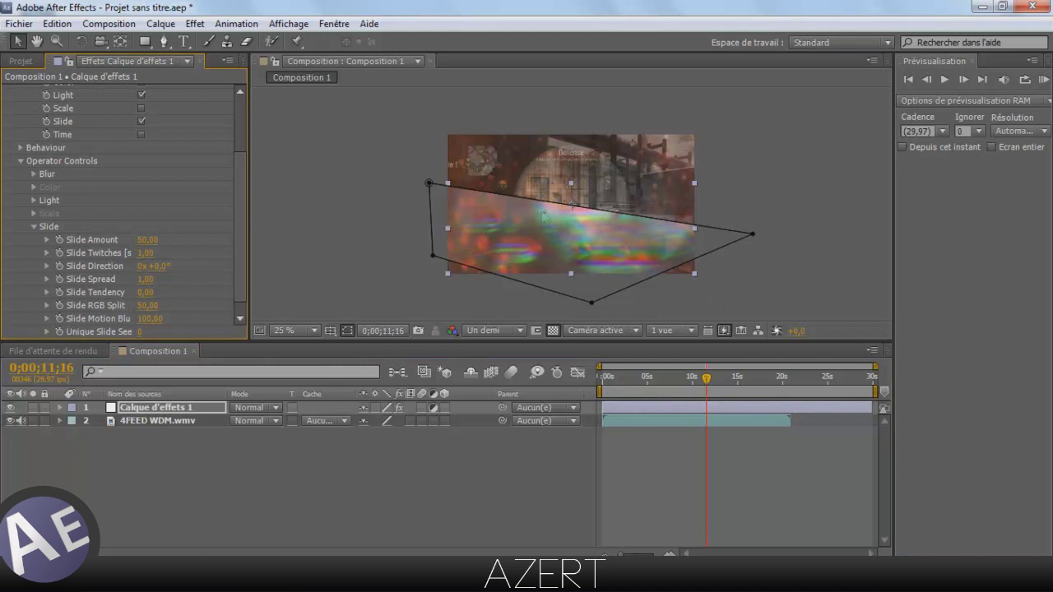
pyautogui.click(943, 79)
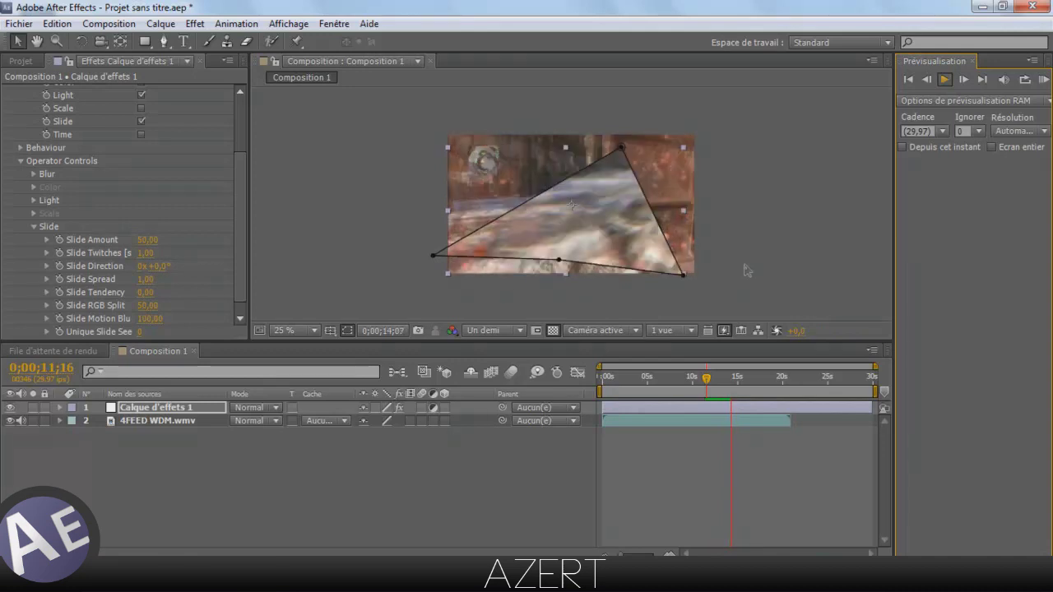
pyautogui.press('space')
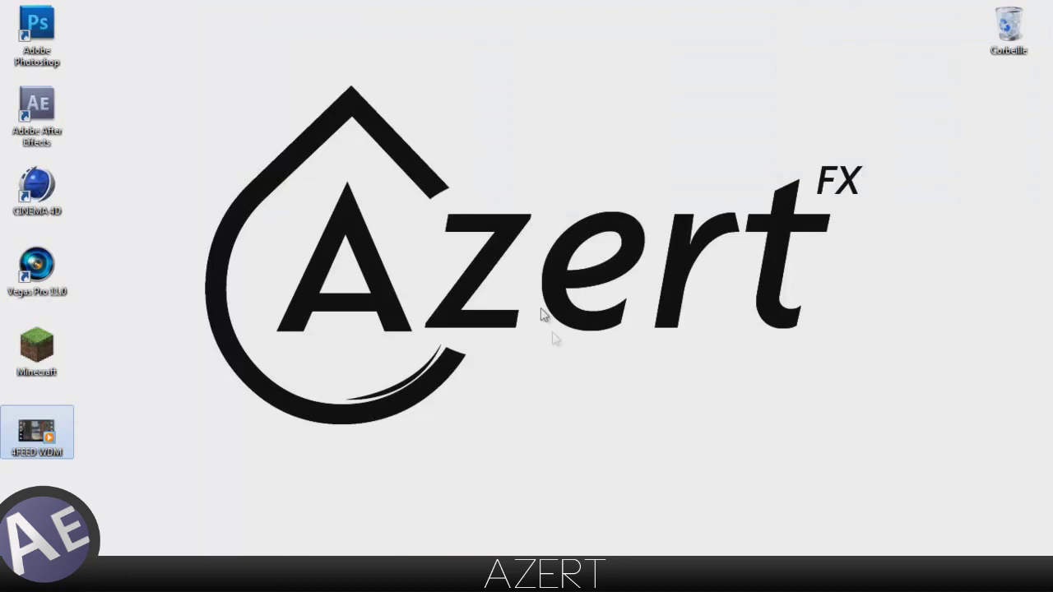
pyautogui.moveTo(162, 73); pyautogui.dragTo(909, 481)
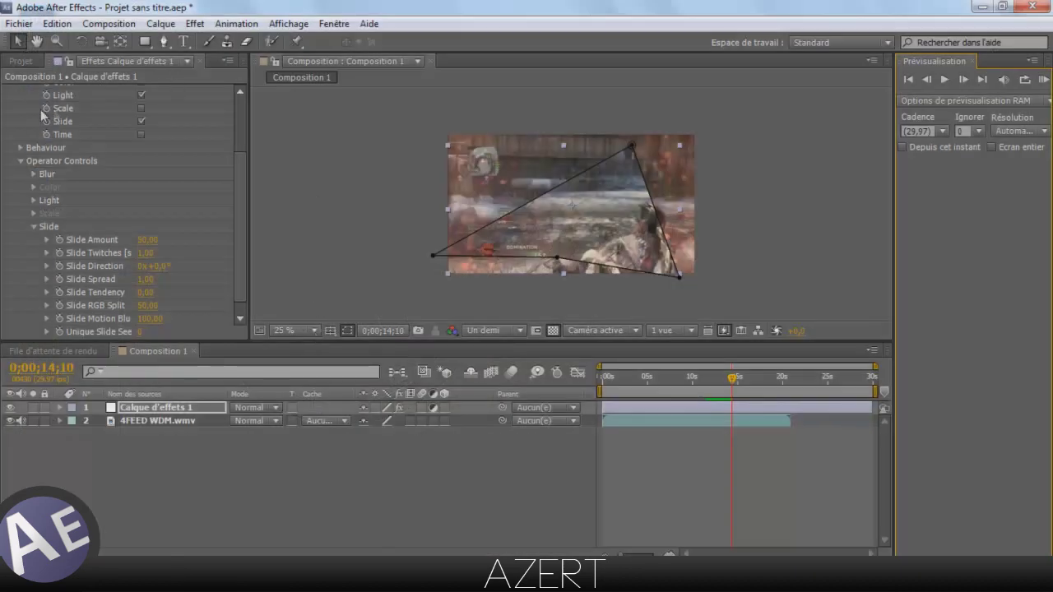
# Collapse the Twitch effect's settings and select the Géométrie effect on the adjustment layer.
pyautogui.scroll(3, 64, 143)
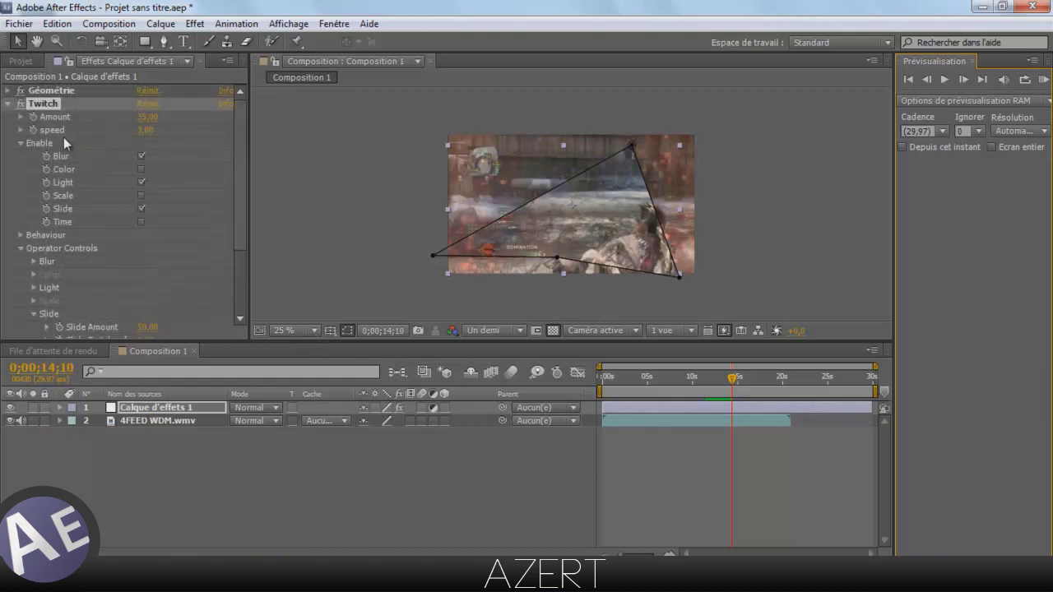
pyautogui.click(8, 104)
pyautogui.click(62, 91)
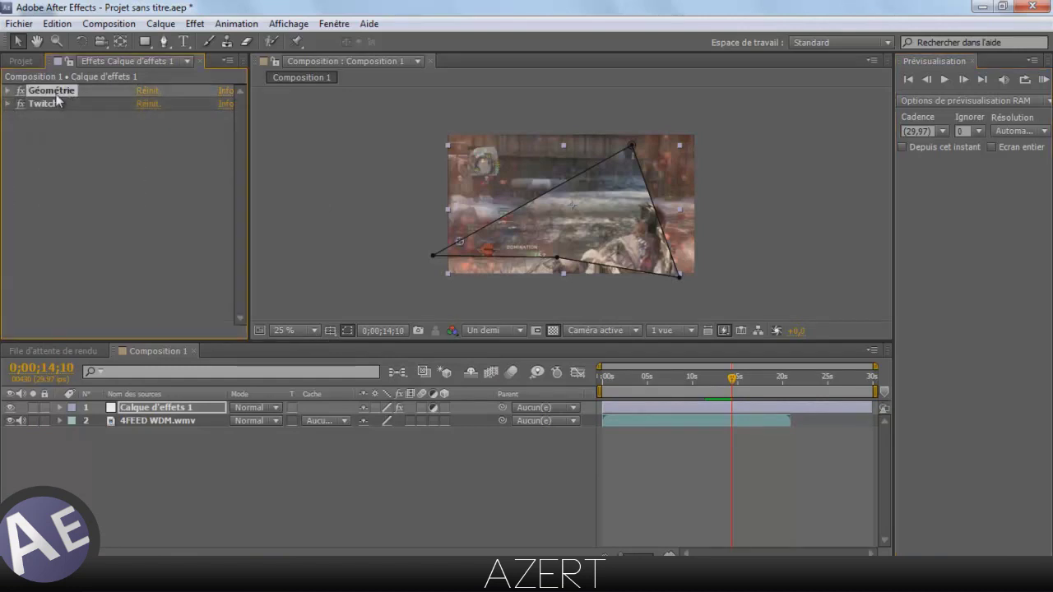